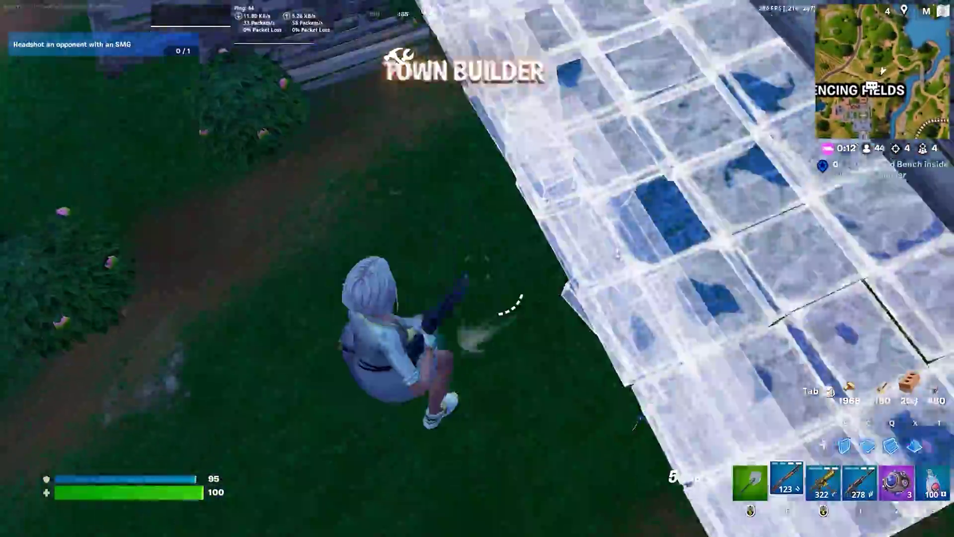
left_click(477, 269)
key("q")
left_click(477, 268)
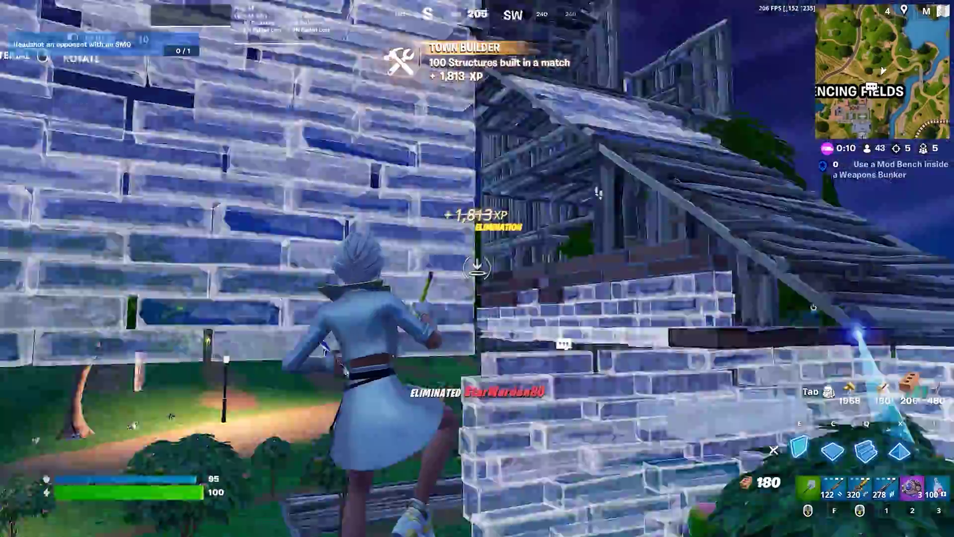
key("x")
left_click(477, 268)
key("q")
left_click(476, 269)
key("f")
key("e")
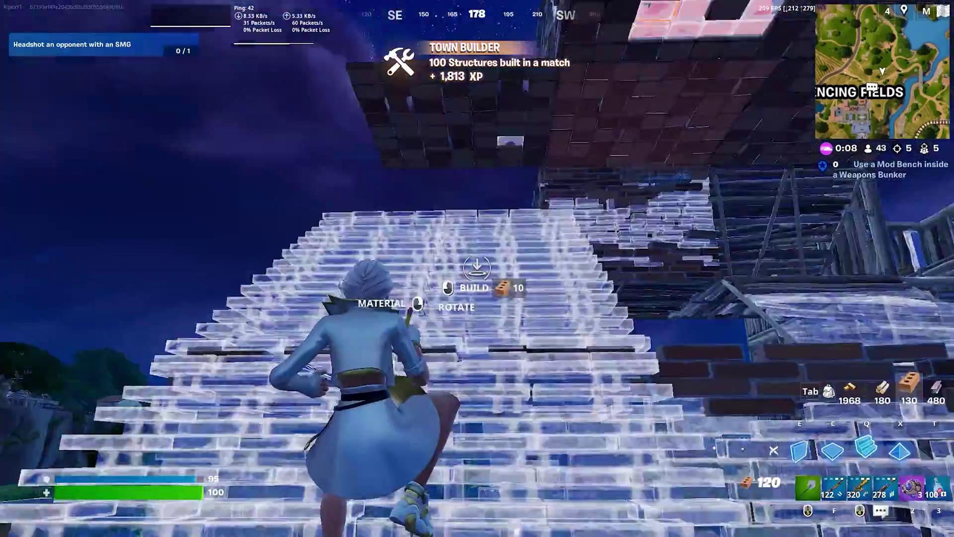
left_click(477, 269)
key("x")
left_click(477, 268)
key("v")
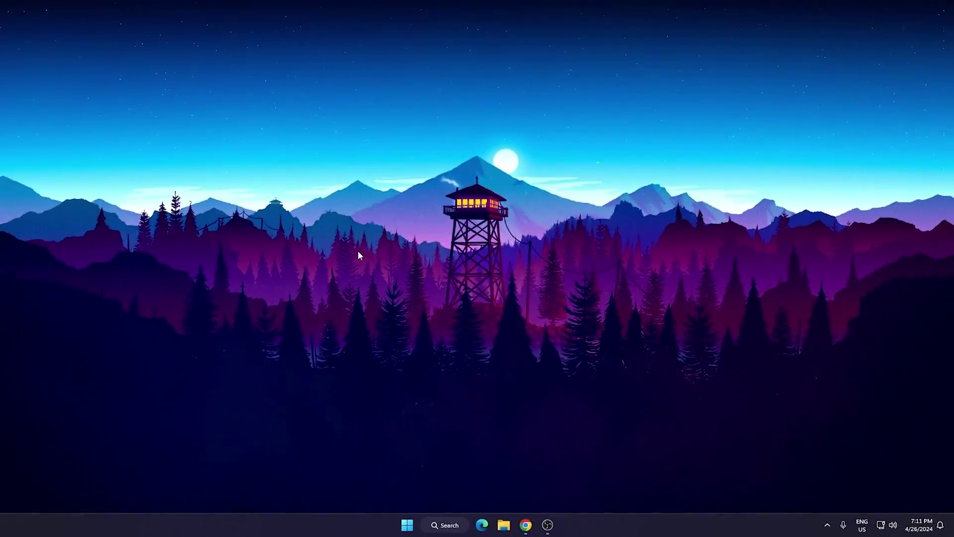
- Open the Local Group Policy Editor by running gpedit.msc
key("super+r")
left_click_drag(111, 422, 485, 254)
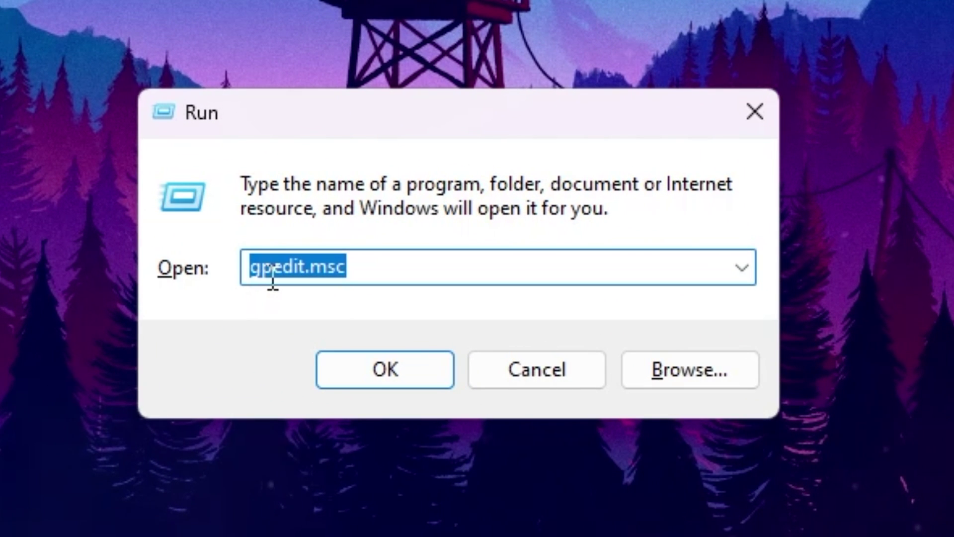
left_click(386, 380)
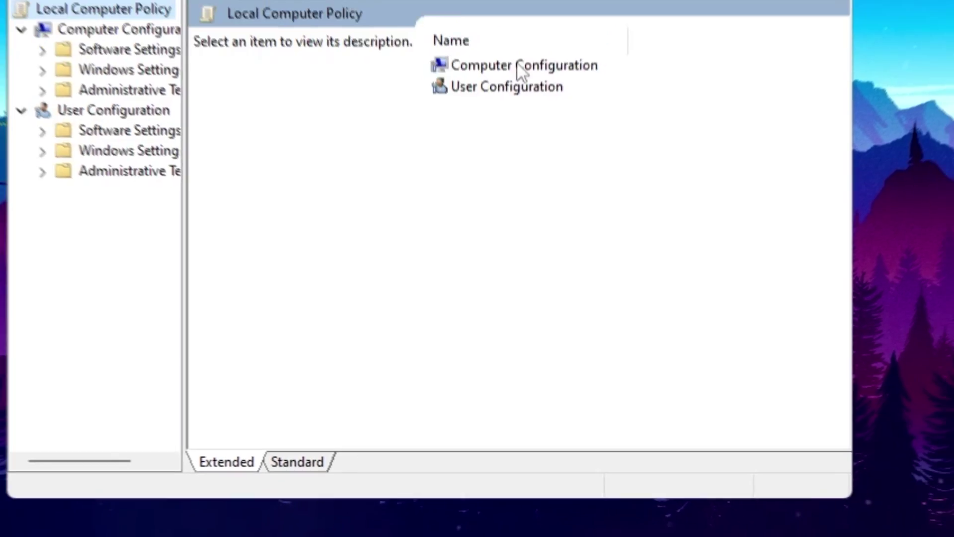
- Open Power Throttling Settings under Computer Configuration, Administrative Templates, System, Power Management
double_click(517, 65)
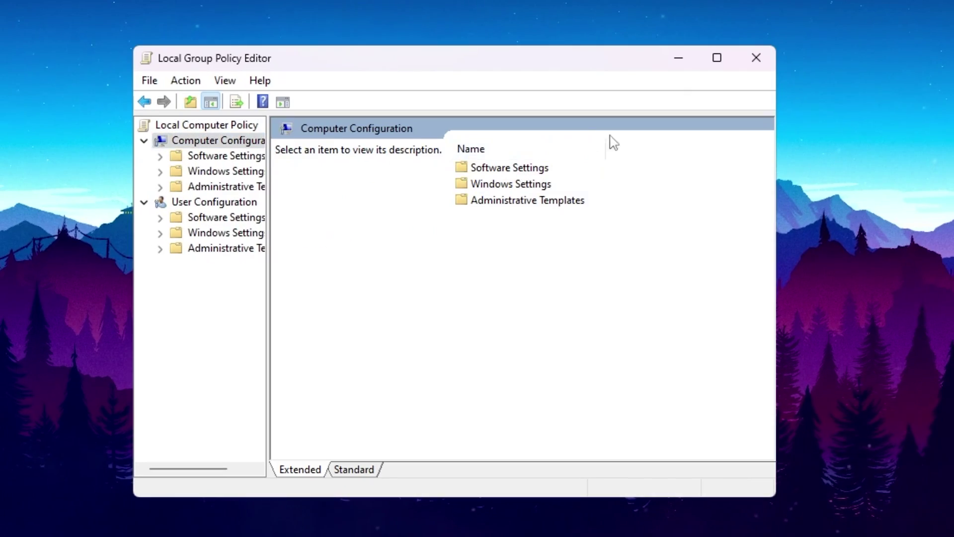
double_click(507, 198)
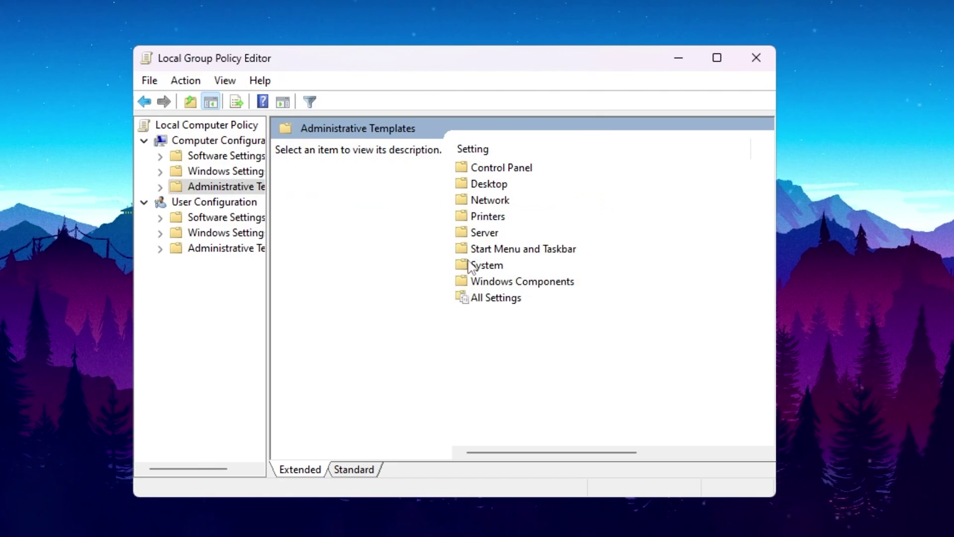
double_click(484, 265)
scroll(478, 226, "down", 4)
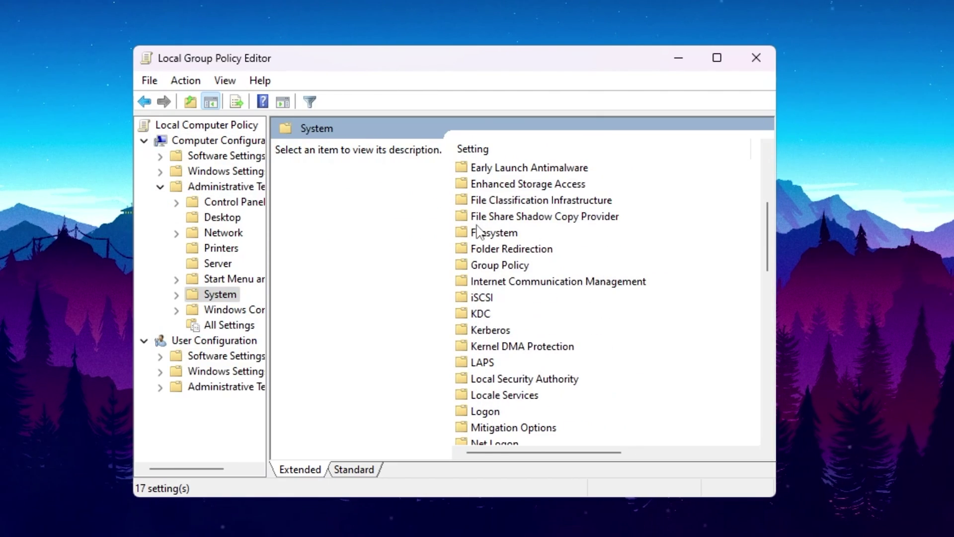
scroll(478, 236, "down", 3)
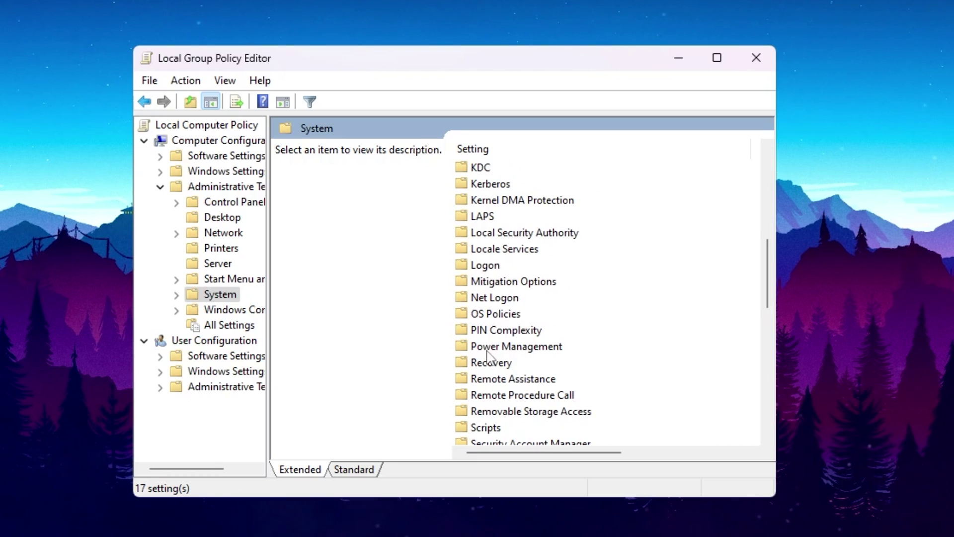
double_click(512, 346)
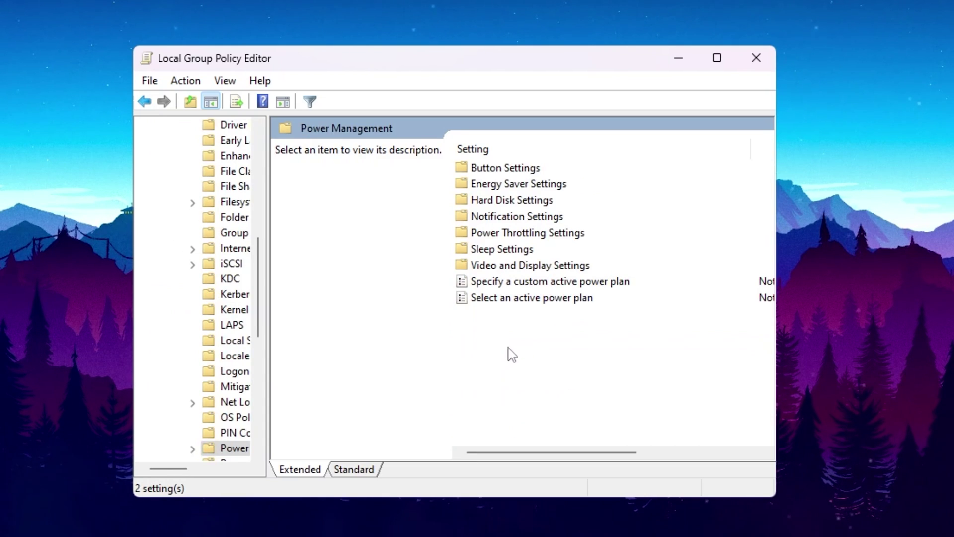
double_click(535, 233)
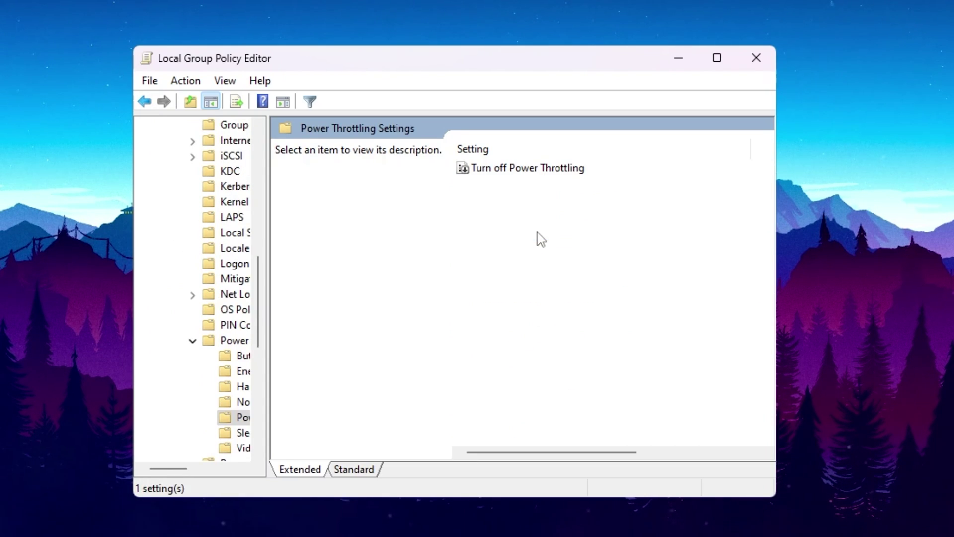
- Set the Turn off Power Throttling policy to Enabled, apply it and close the policy editor
left_click(545, 172)
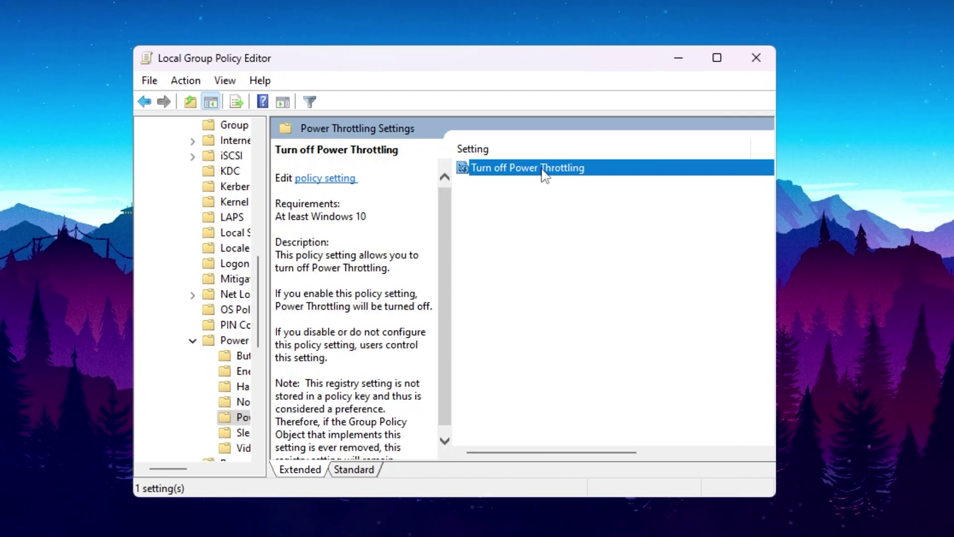
double_click(545, 172)
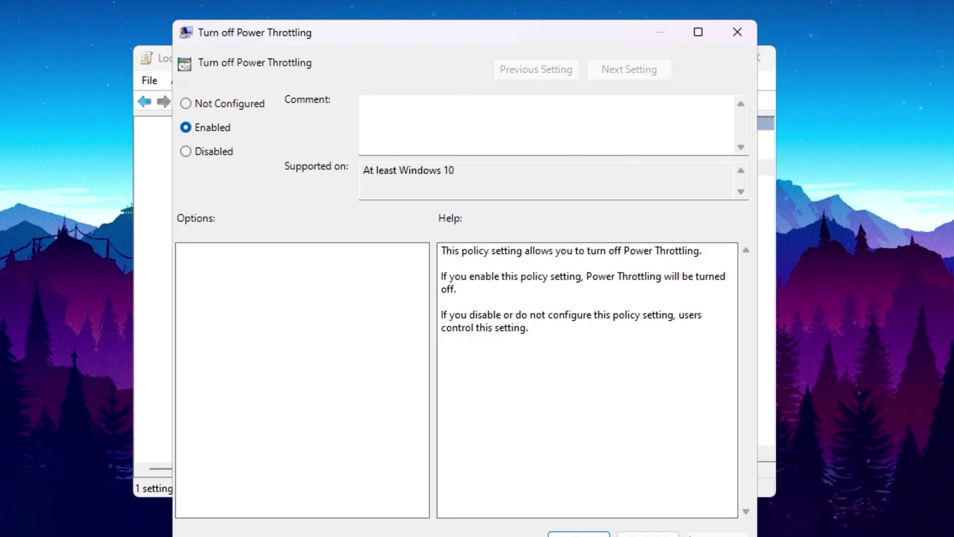
left_click(554, 534)
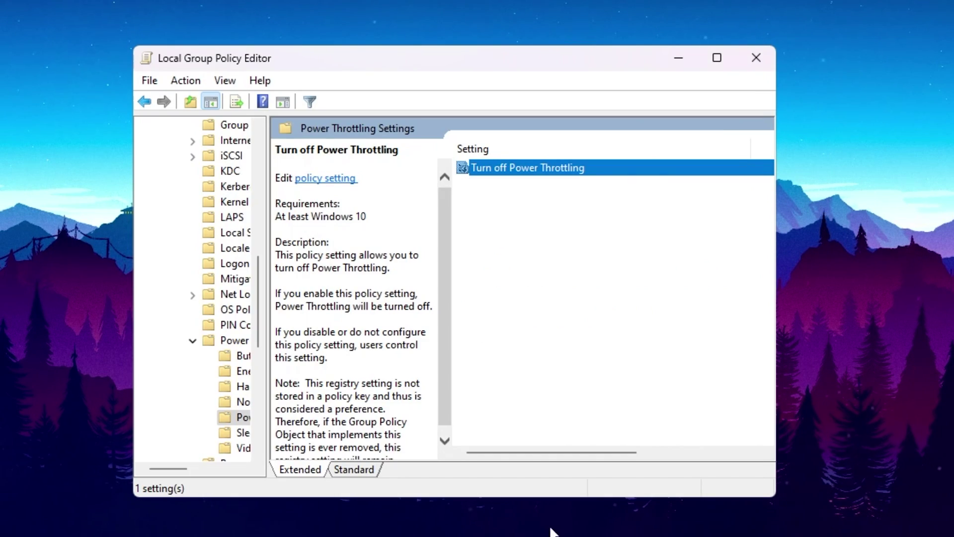
left_click(772, 55)
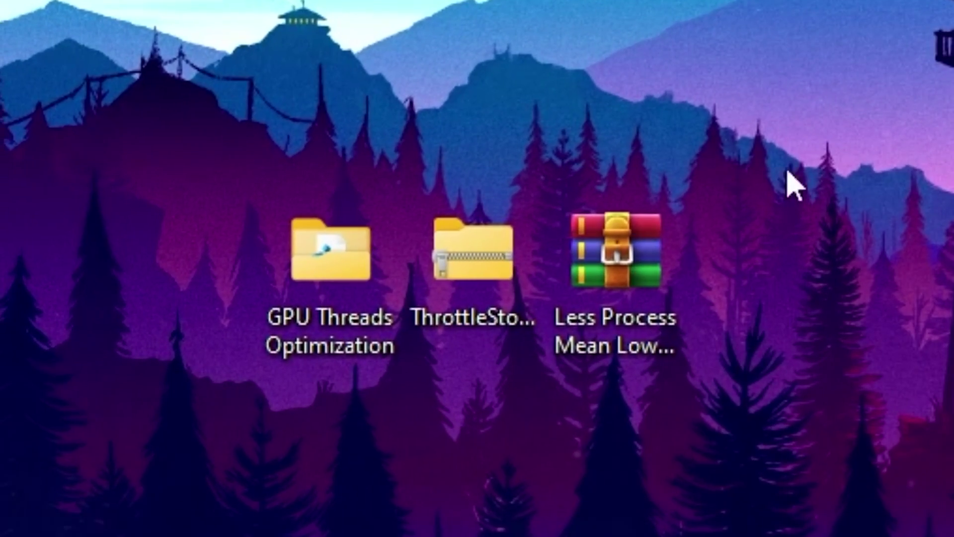
left_click_drag(467, 238, 140, 413)
left_click_drag(244, 443, 245, 447)
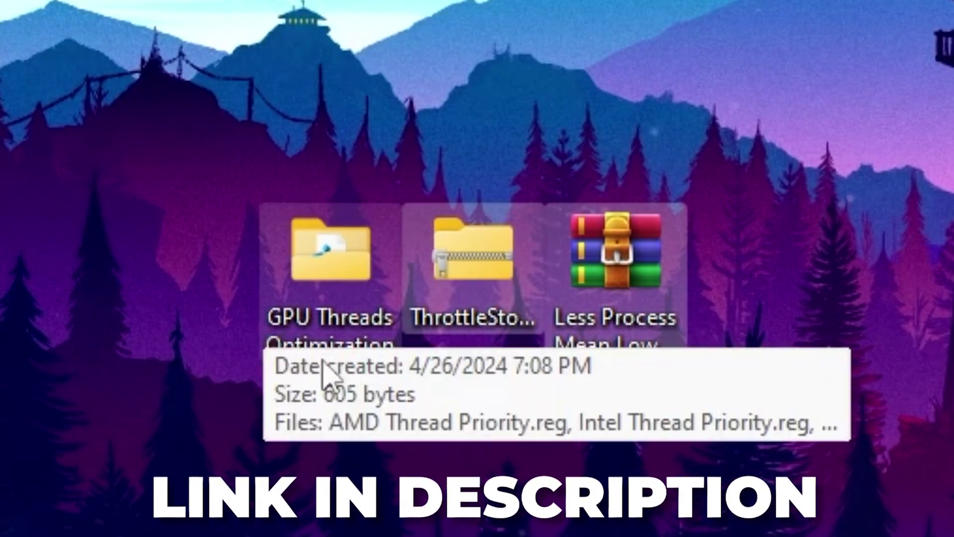
left_click(569, 308)
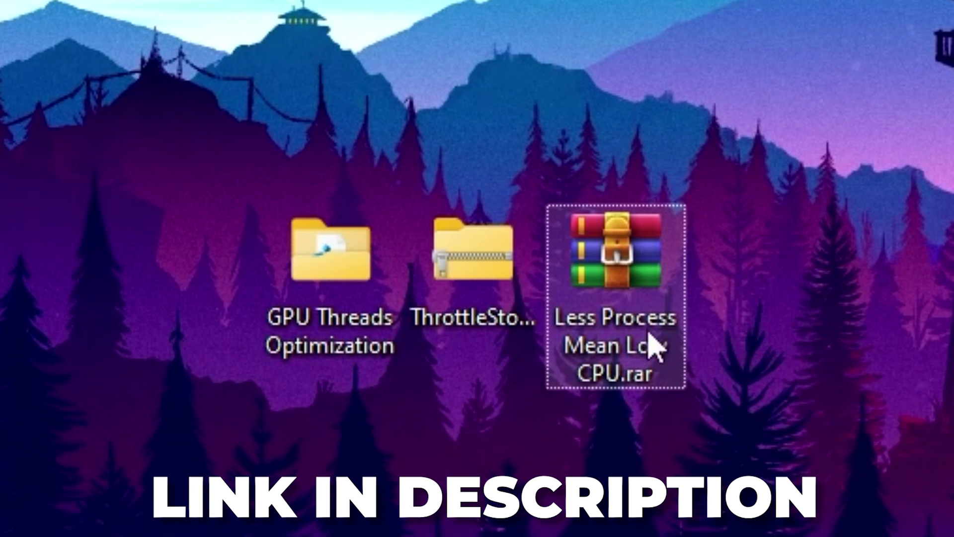
left_click_drag(696, 292, 198, 443)
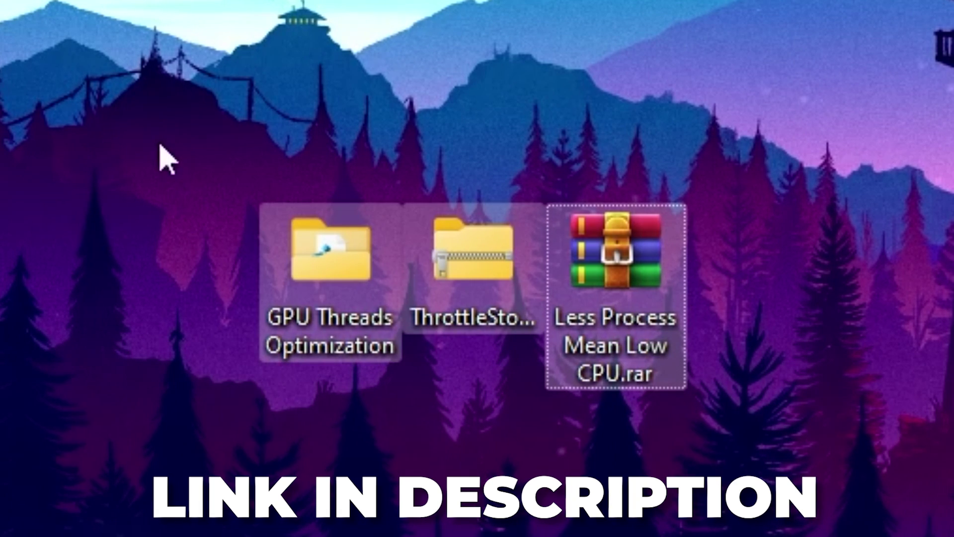
left_click_drag(149, 116, 816, 498)
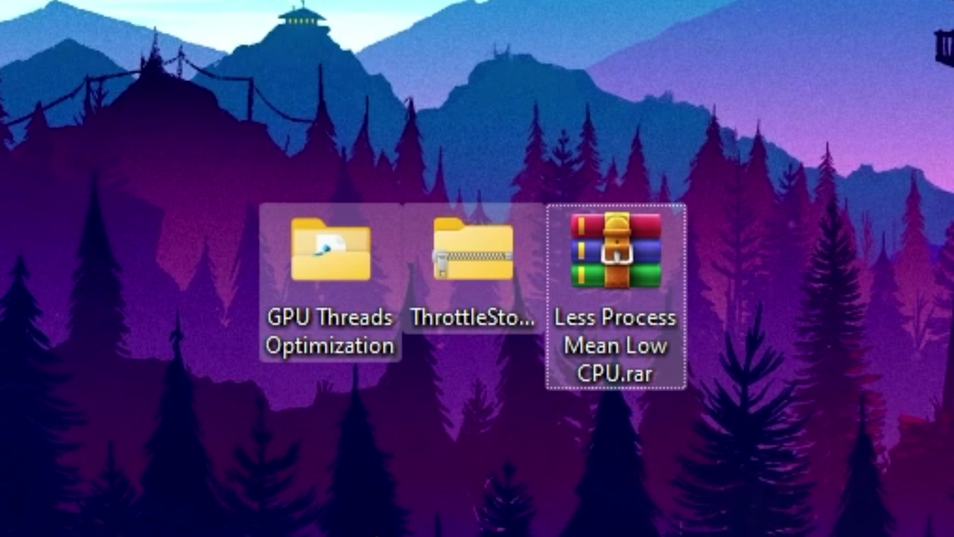
left_click(844, 201)
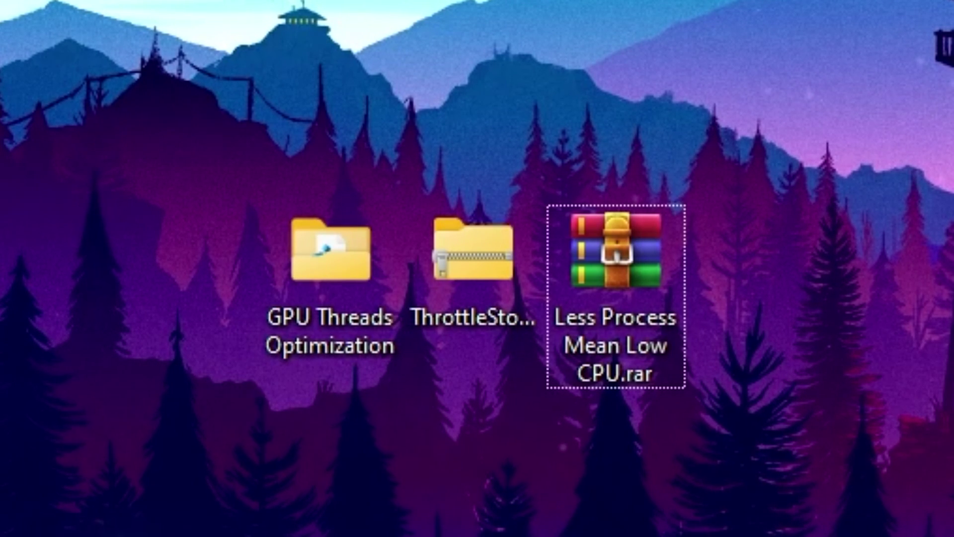
- Import NVIDIA Thread Priority.reg from the GPU Threads Optimization desktop folder into the registry
double_click(329, 244)
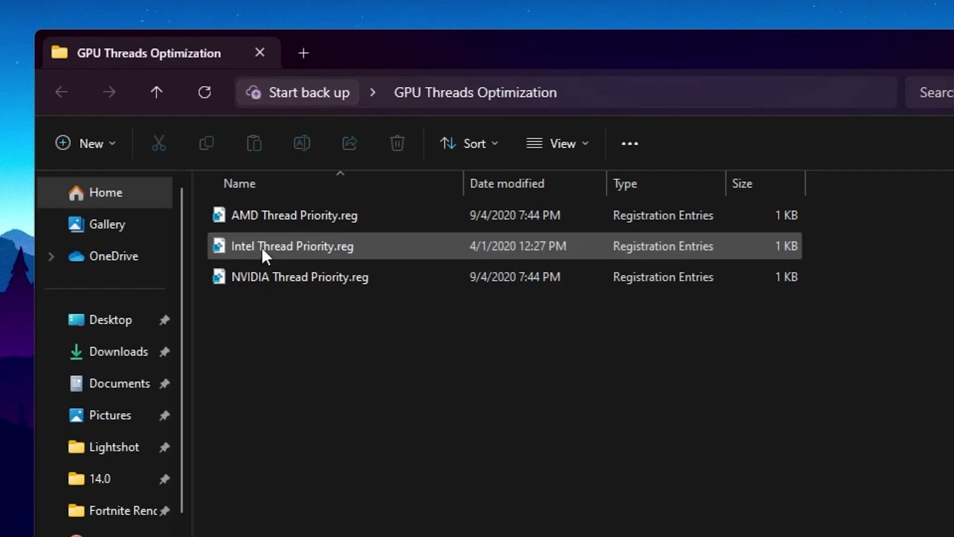
double_click(255, 276)
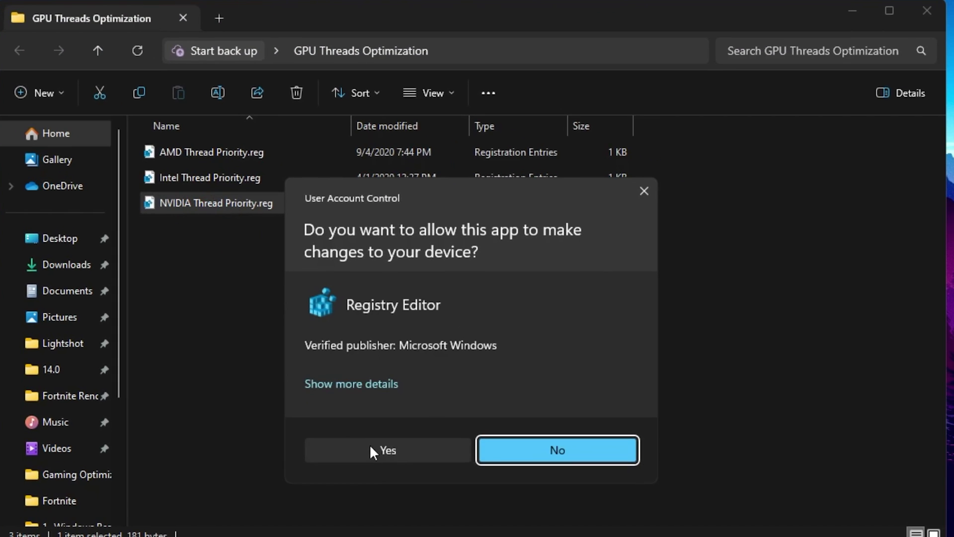
left_click(374, 450)
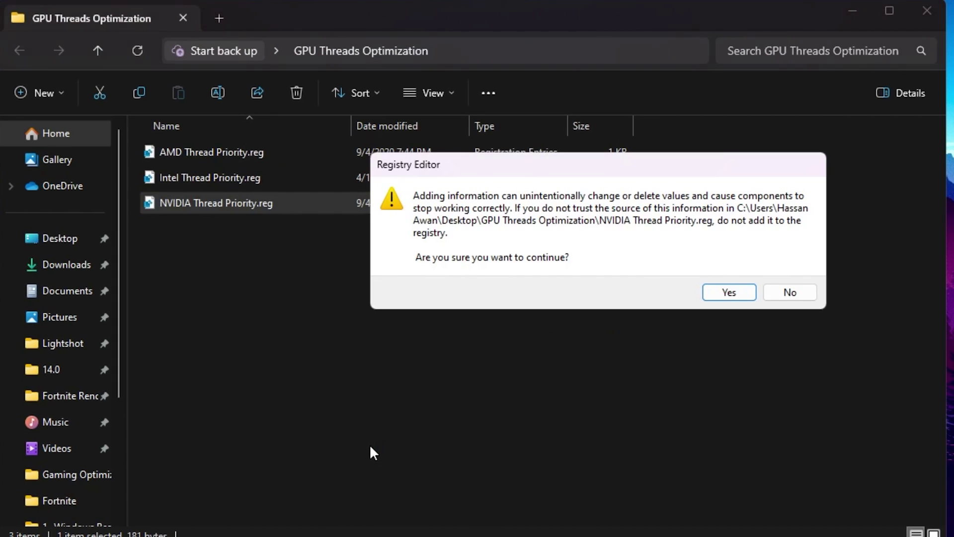
left_click(720, 295)
left_click(787, 268)
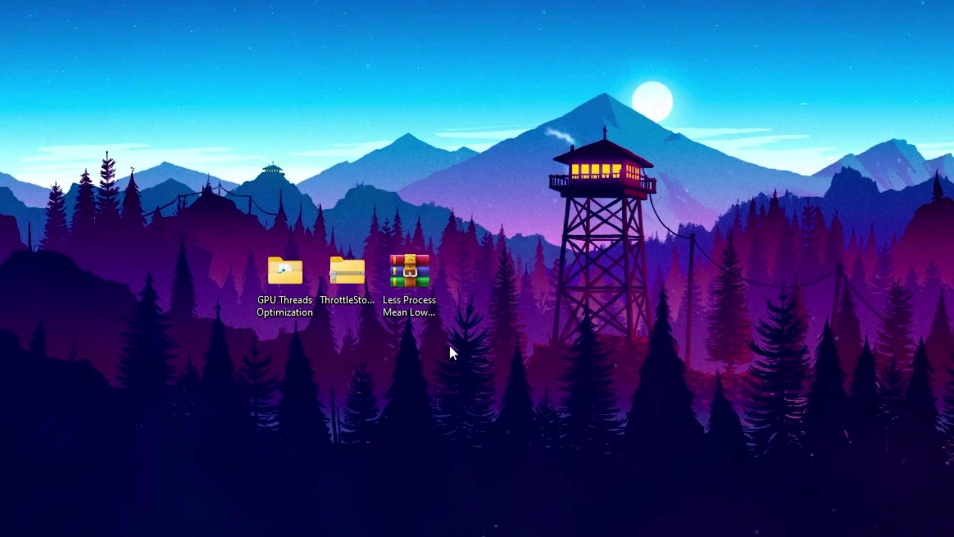
- Extract ThrottleStop.exe from the ThrottleStop_9.6.zip archive to the desktop and launch it, accepting the risk notice
double_click(330, 269)
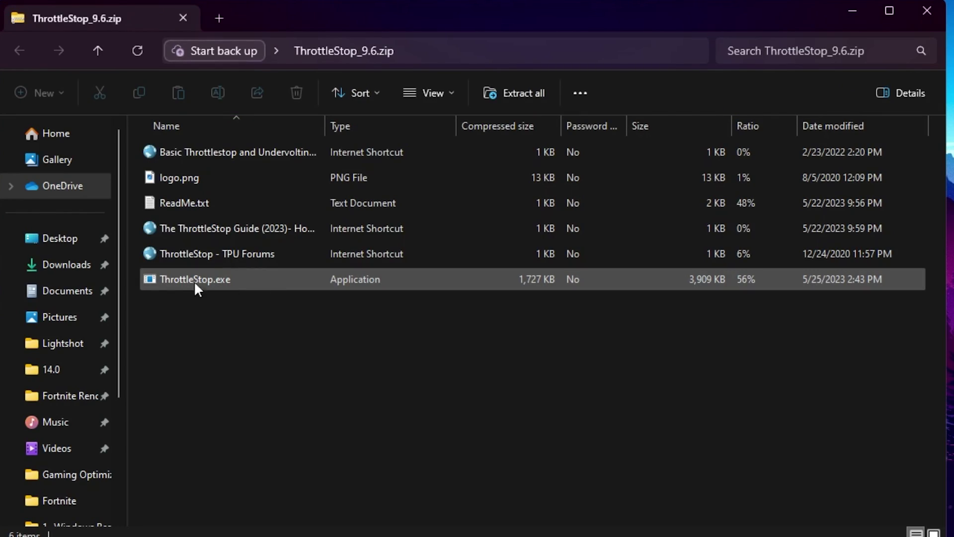
left_click_drag(261, 315, 802, 237)
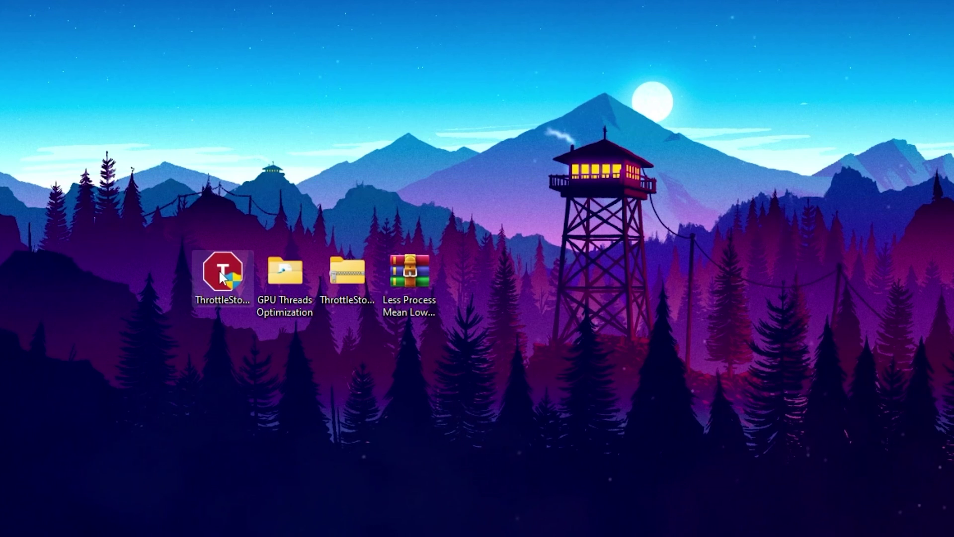
double_click(222, 276)
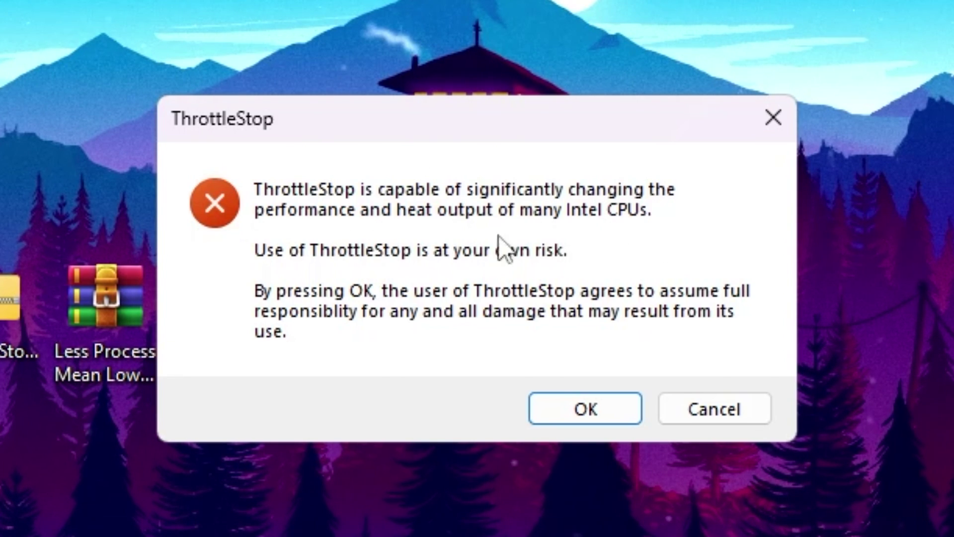
left_click(579, 409)
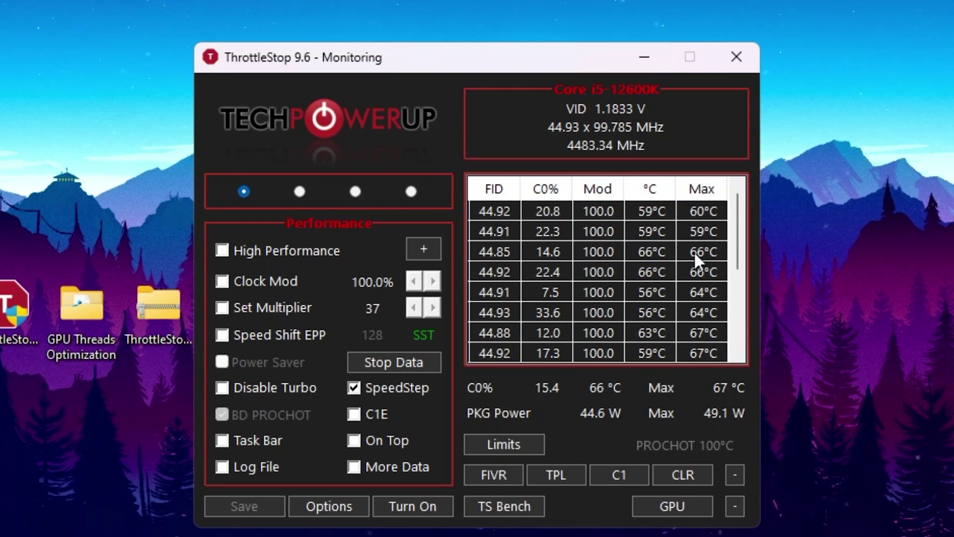
- Enable High Performance, Clock Mod, Speed Shift EPP, C1E and More Data in the Game profile, save the settings and turn ThrottleStop on
left_click(299, 191)
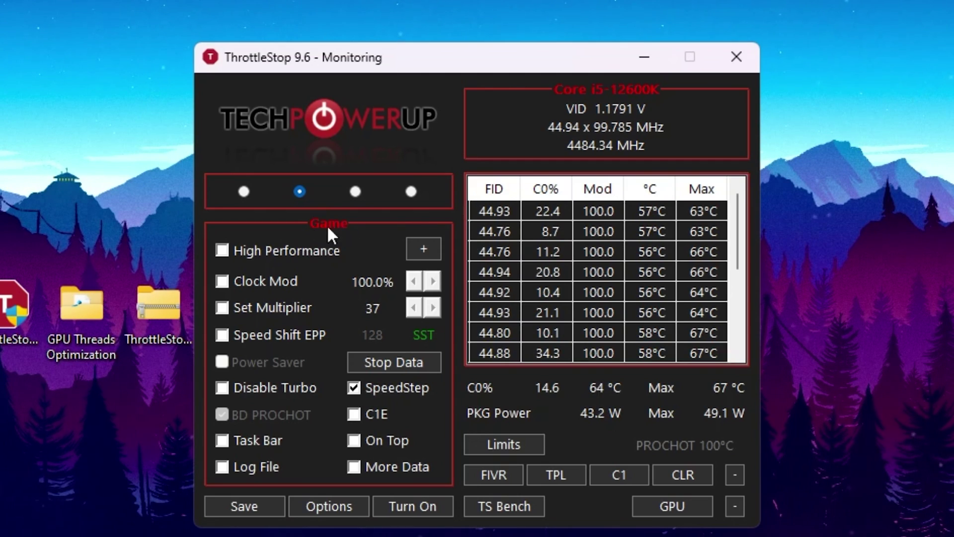
left_click(225, 250)
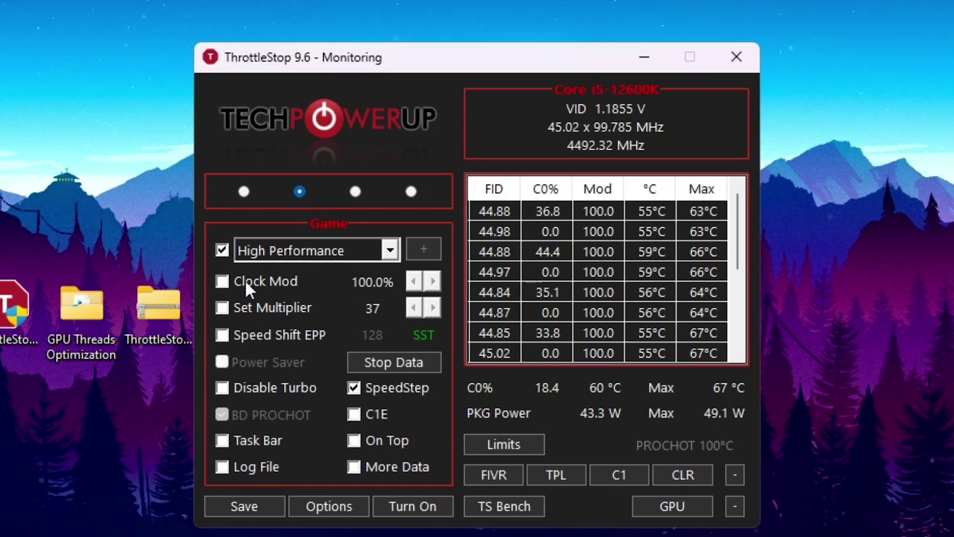
left_click(224, 281)
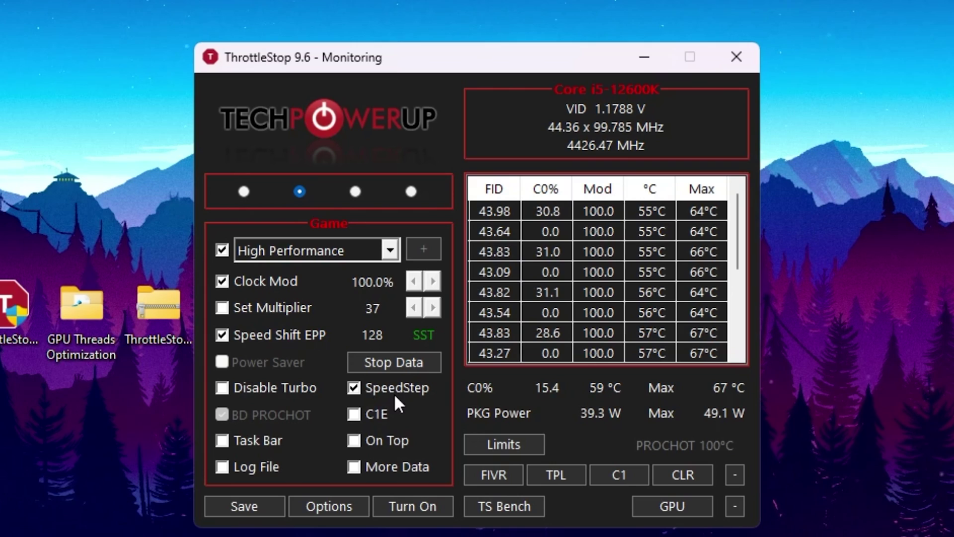
left_click(354, 415)
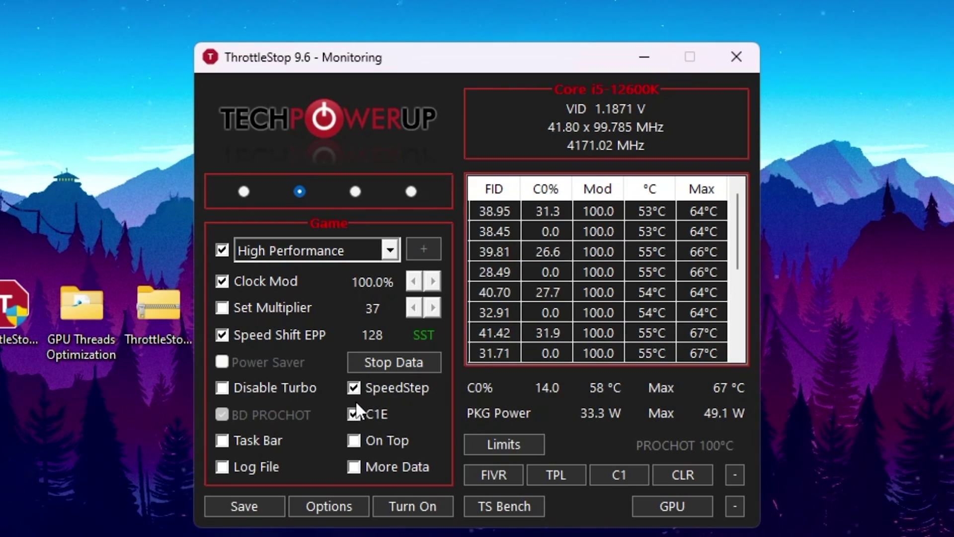
left_click(354, 466)
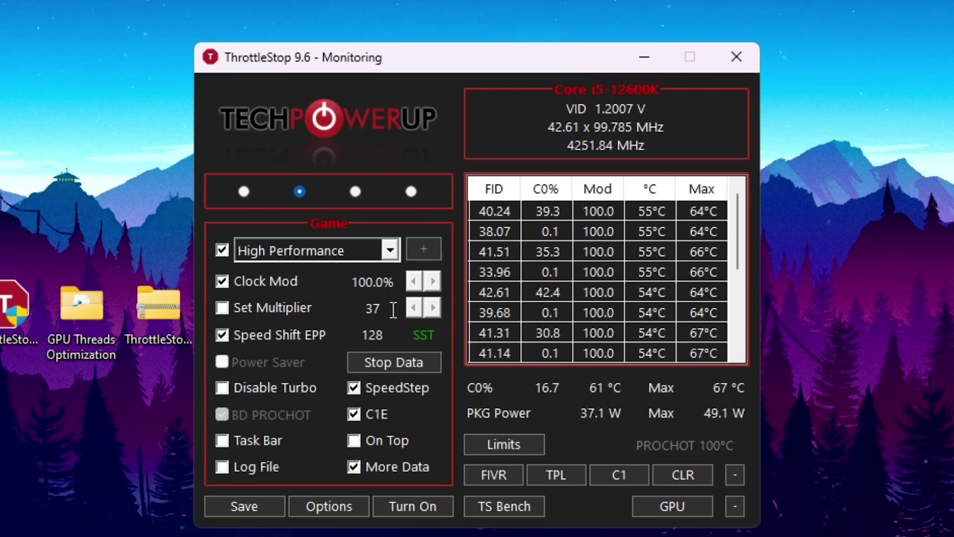
left_click(235, 503)
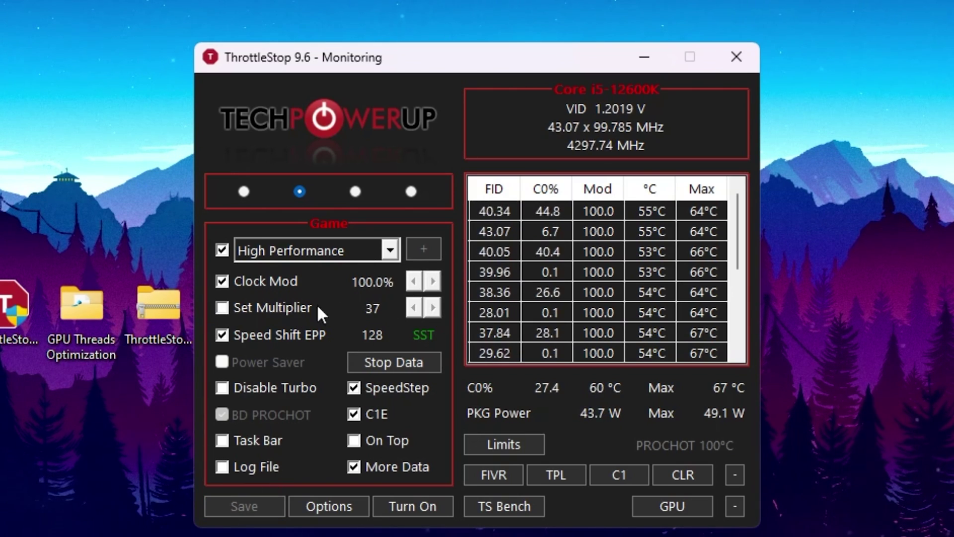
left_click(410, 499)
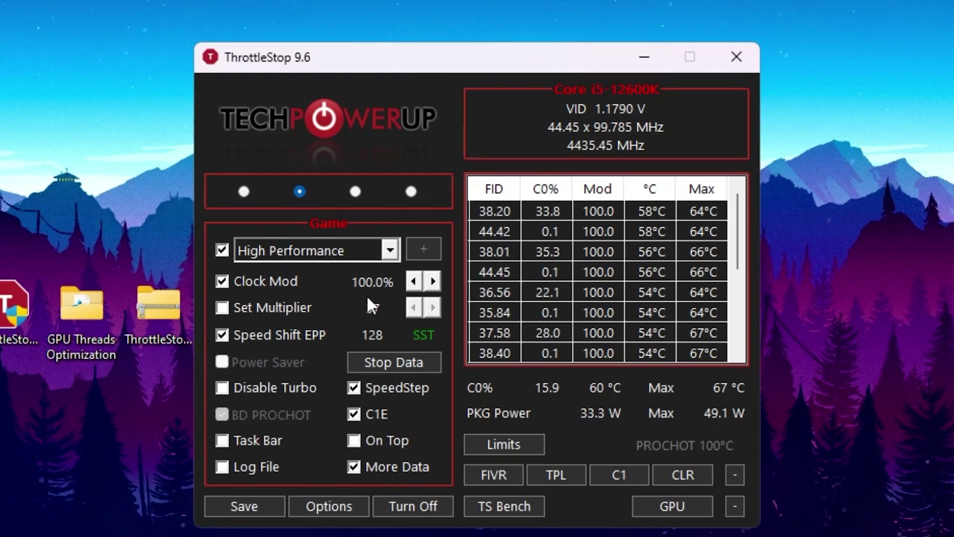
- Save the ThrottleStop settings, minimize the program to the system tray and show the hidden tray icons
left_click(268, 504)
left_click(642, 58)
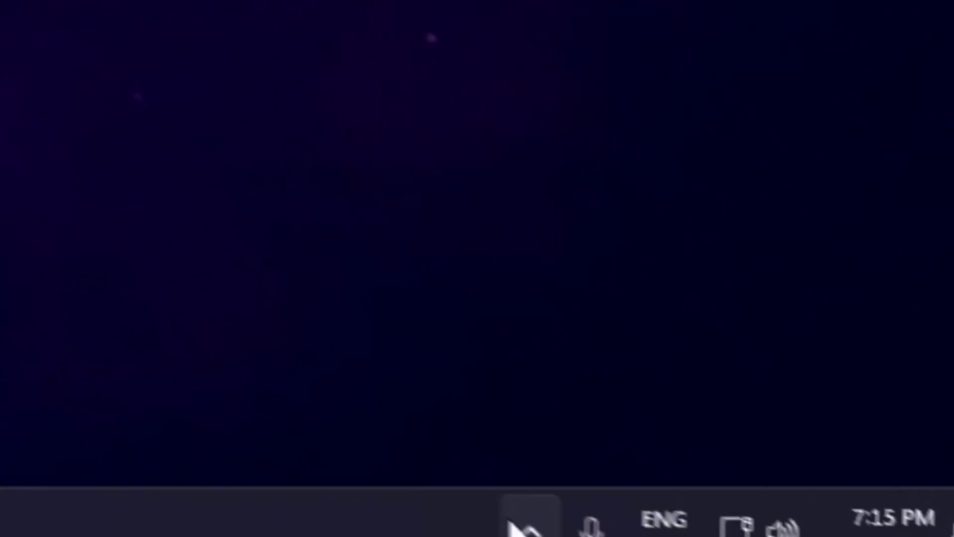
left_click(433, 486)
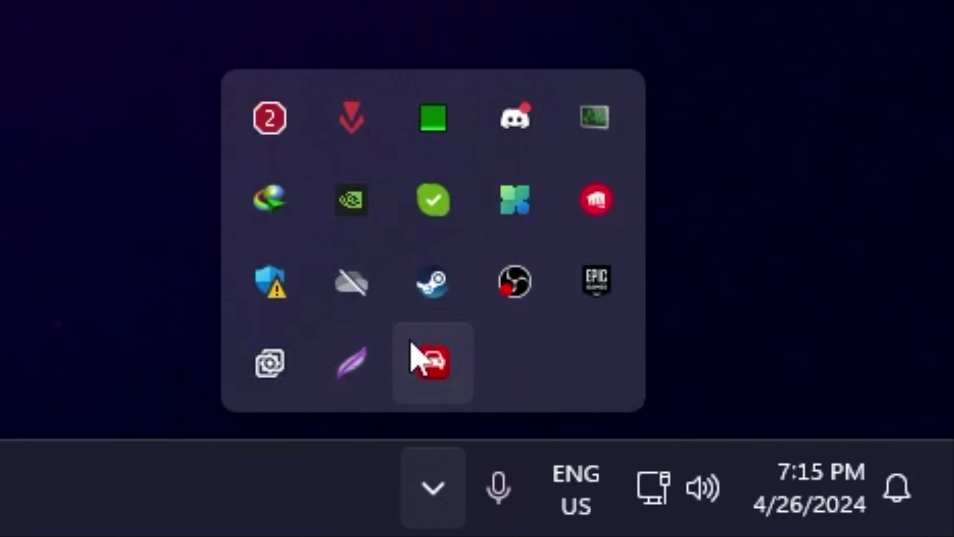
mouse_move(411, 355)
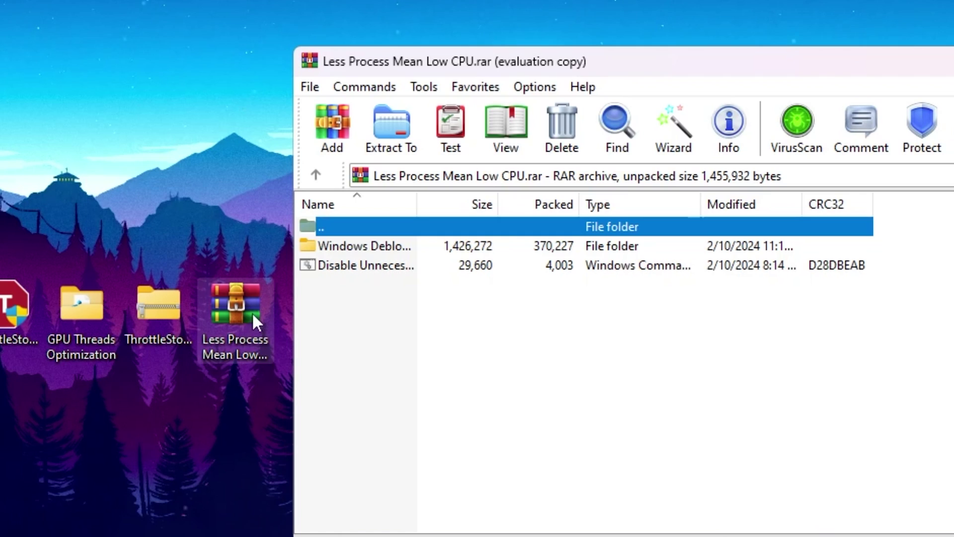
- Run the Disable Unnecessary Services script from Less Process Mean Low CPU.rar, confirm with YES, choose the basic disabler and close the console
left_click(253, 313)
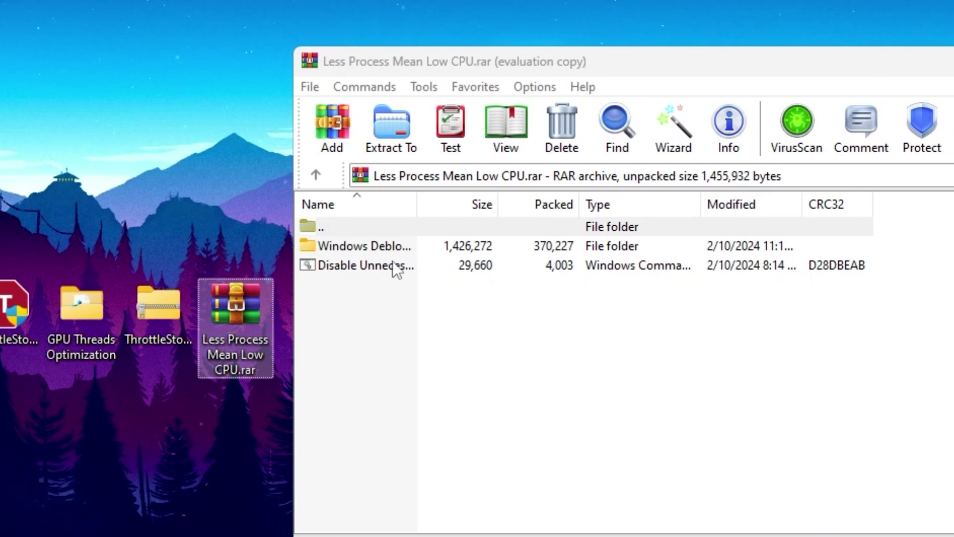
double_click(362, 265)
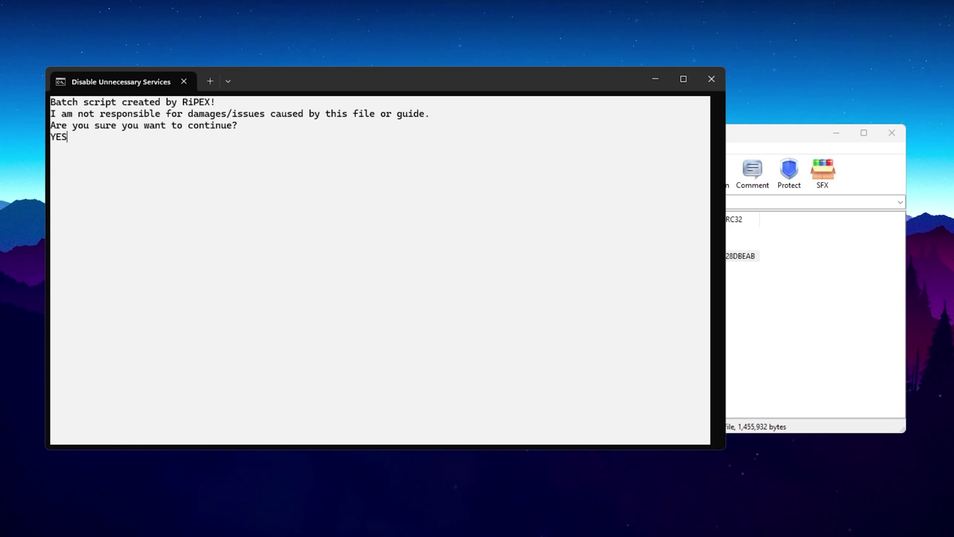
key("Return")
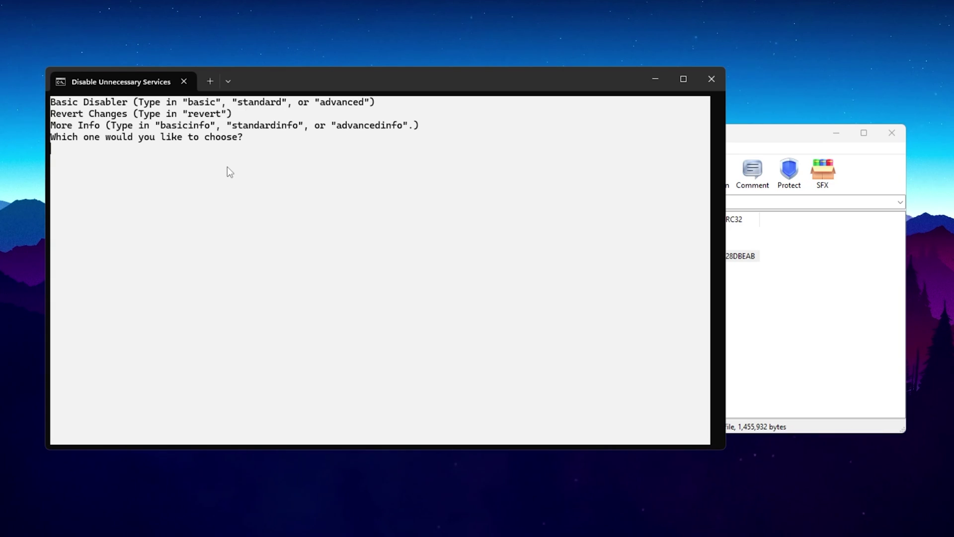
type("sic")
key("Return")
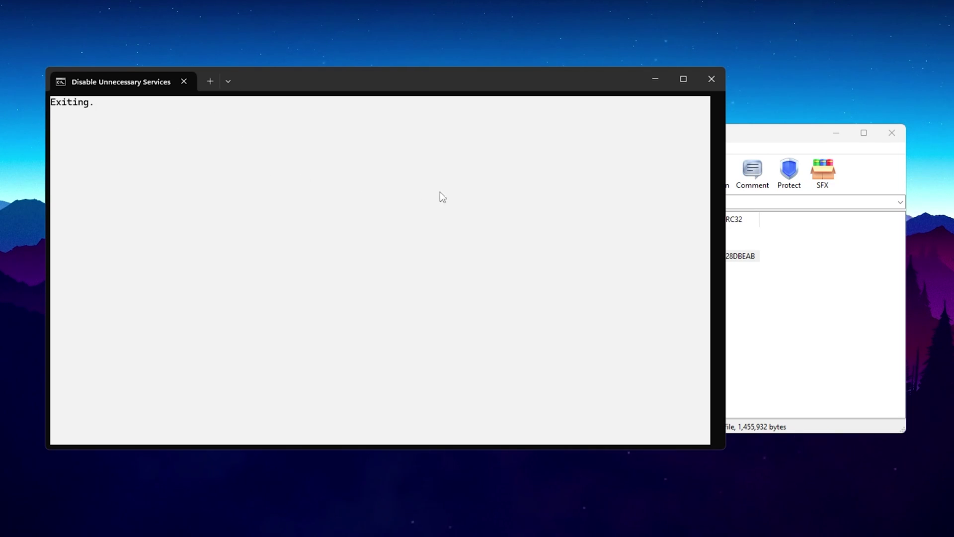
left_click(711, 79)
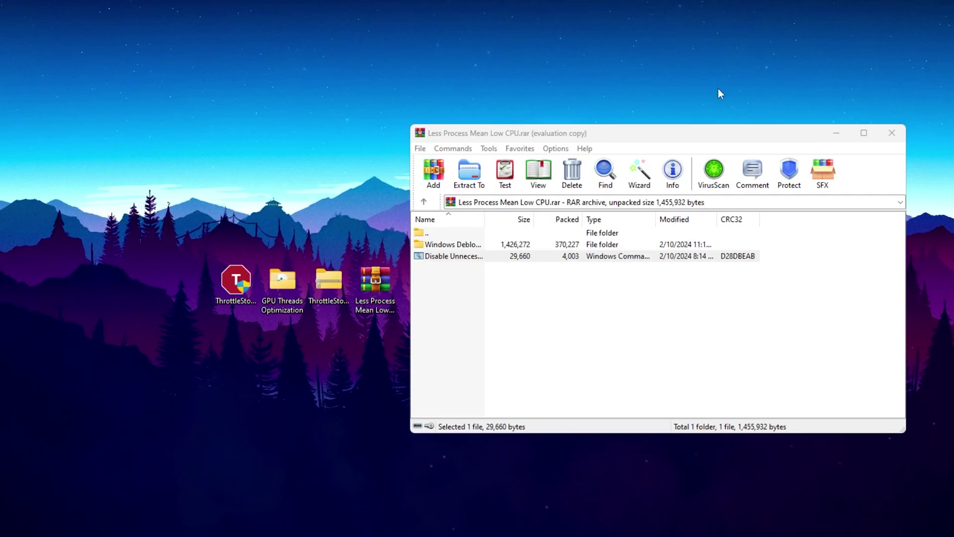
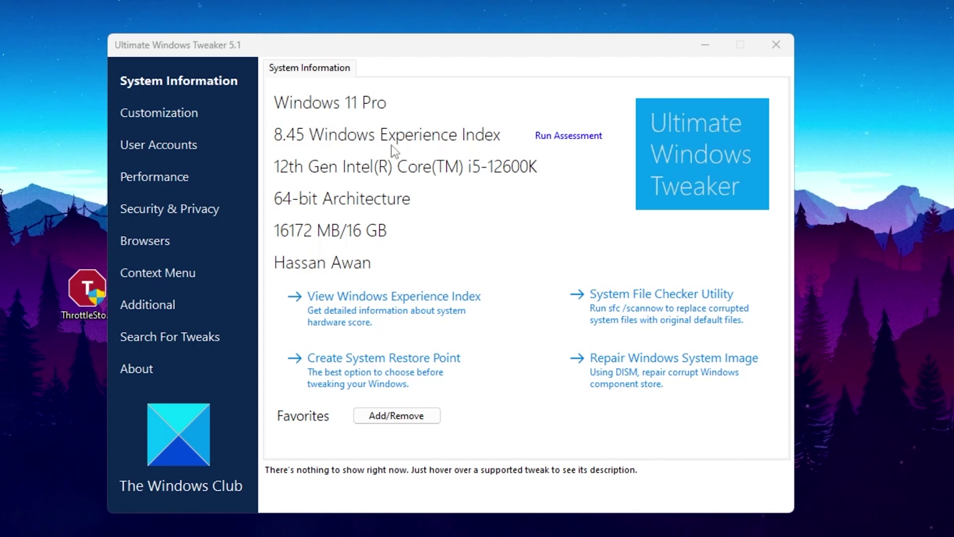
- In Ultimate Windows Tweaker's Performance tweaks, disable Prefetch, Printer Spooling, Microsoft Edge and Edge tab preloading and smooth scrolling, increase IRQ8 priority, and apply
left_click(166, 179)
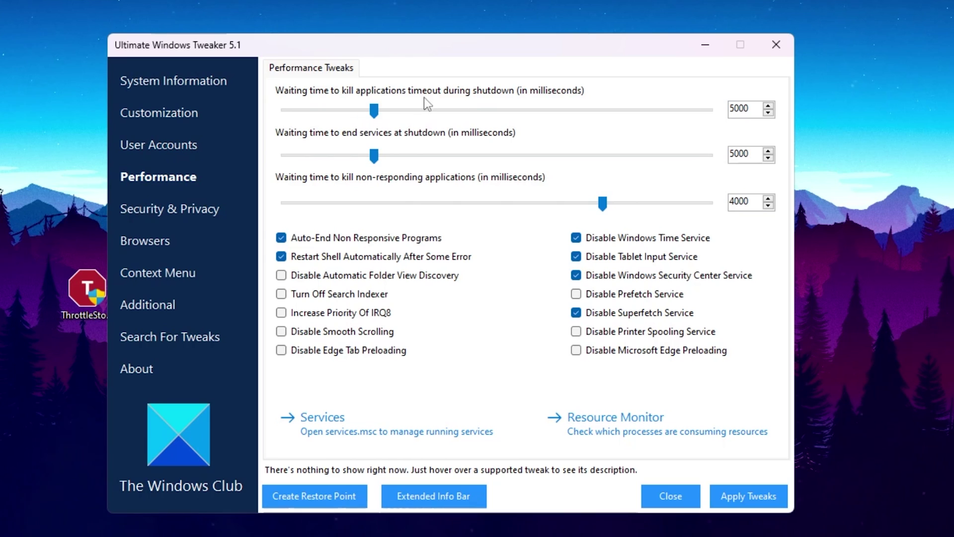
mouse_move(579, 239)
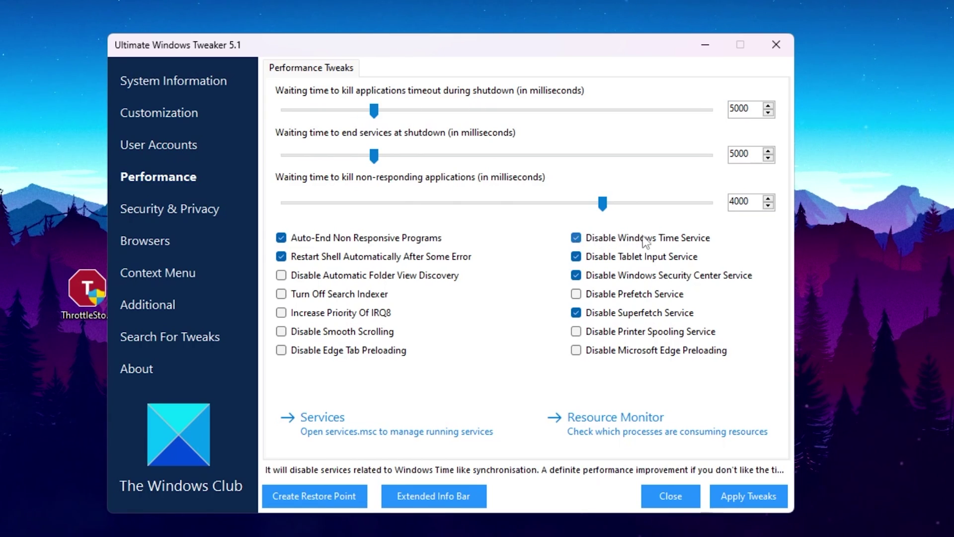
mouse_move(618, 259)
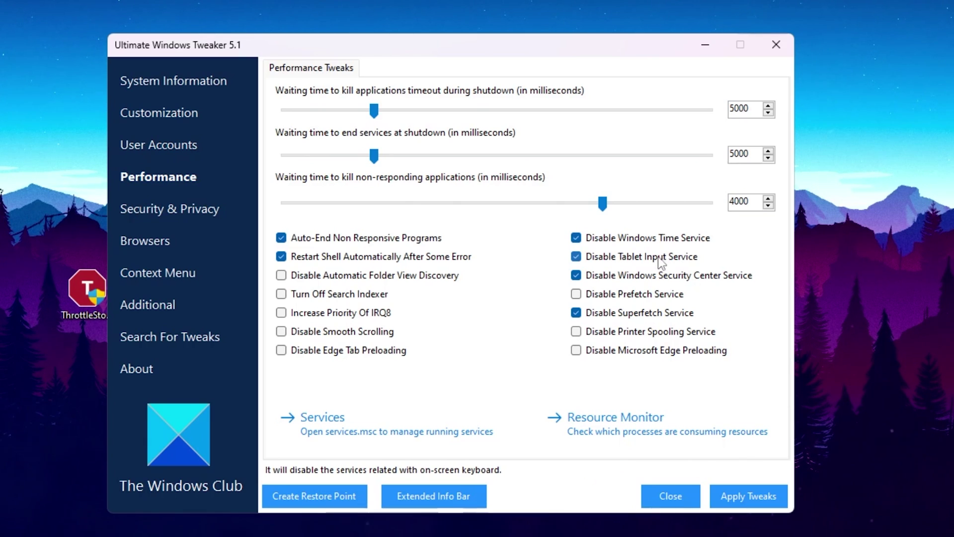
mouse_move(611, 276)
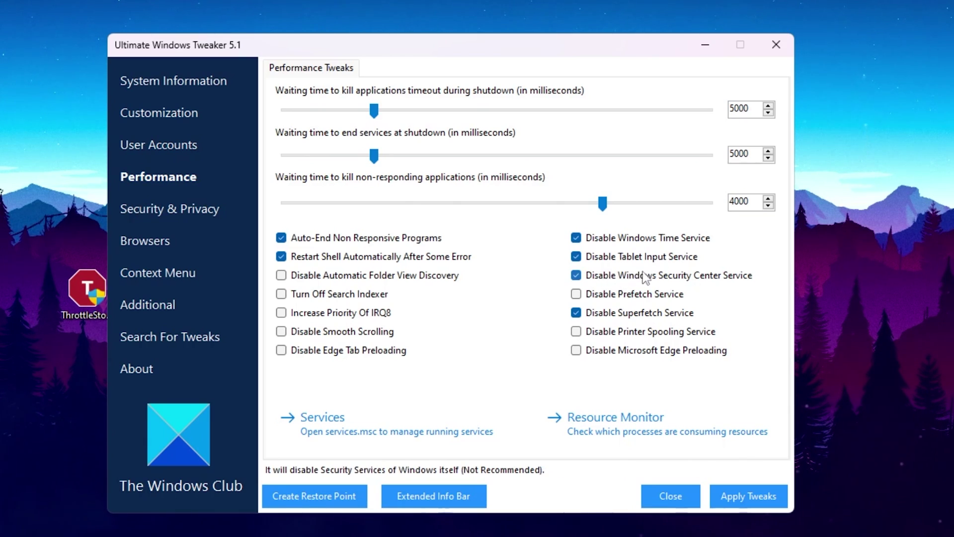
left_click(608, 297)
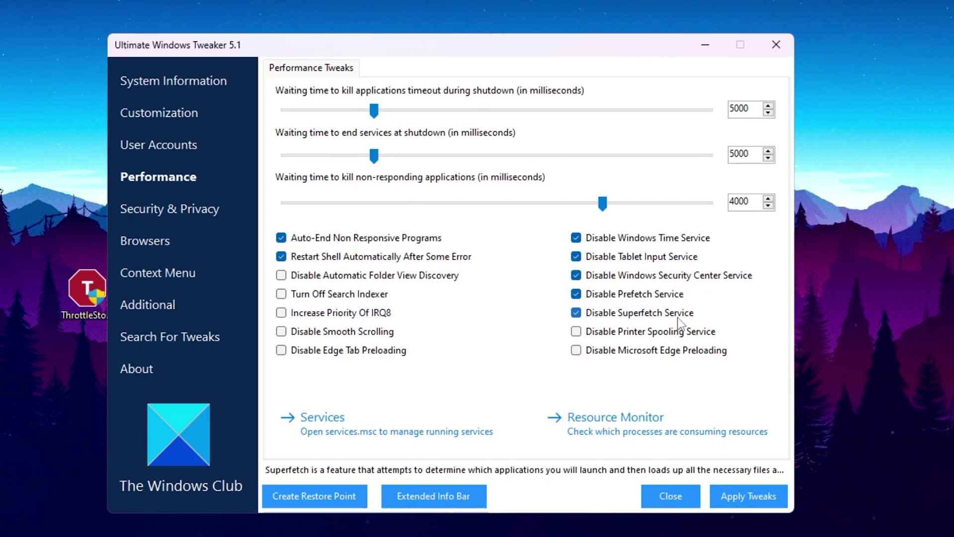
left_click(630, 332)
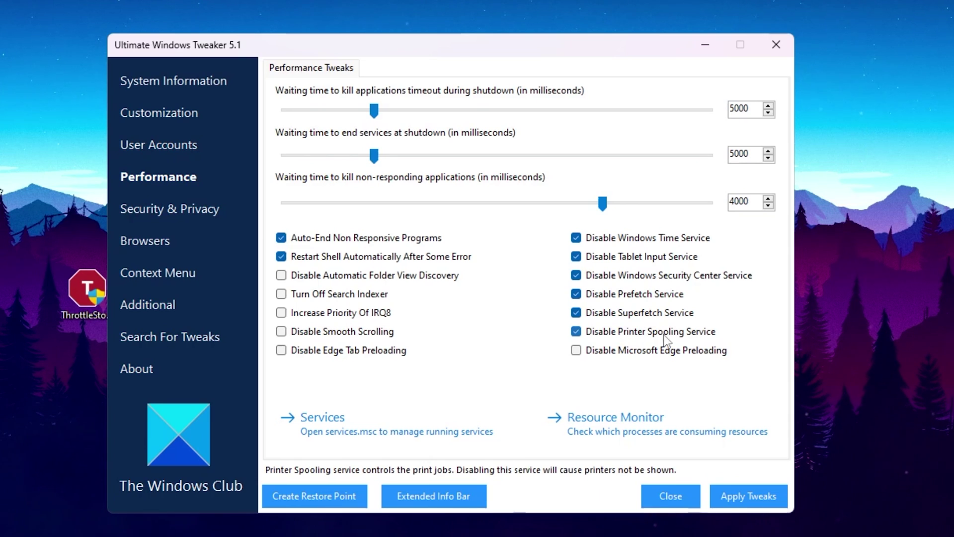
left_click(612, 351)
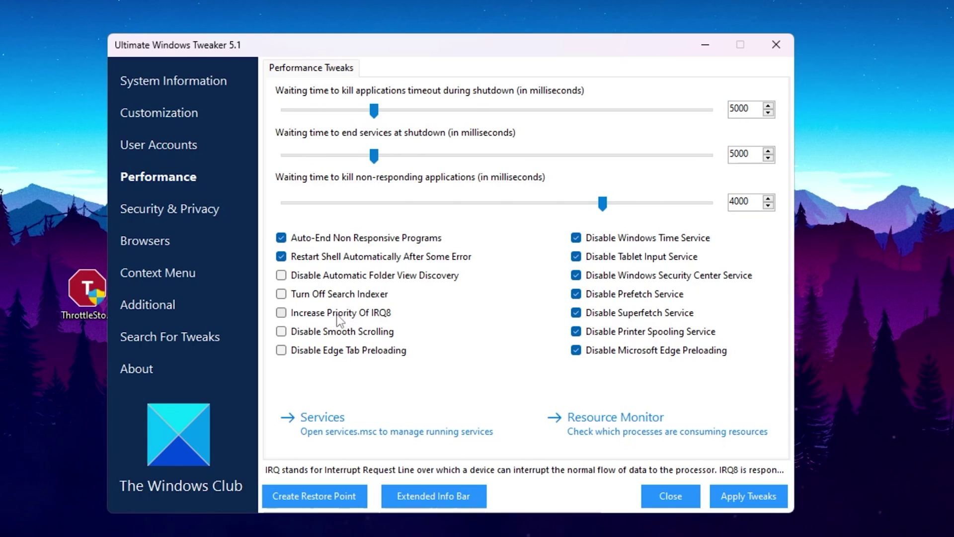
left_click(315, 312)
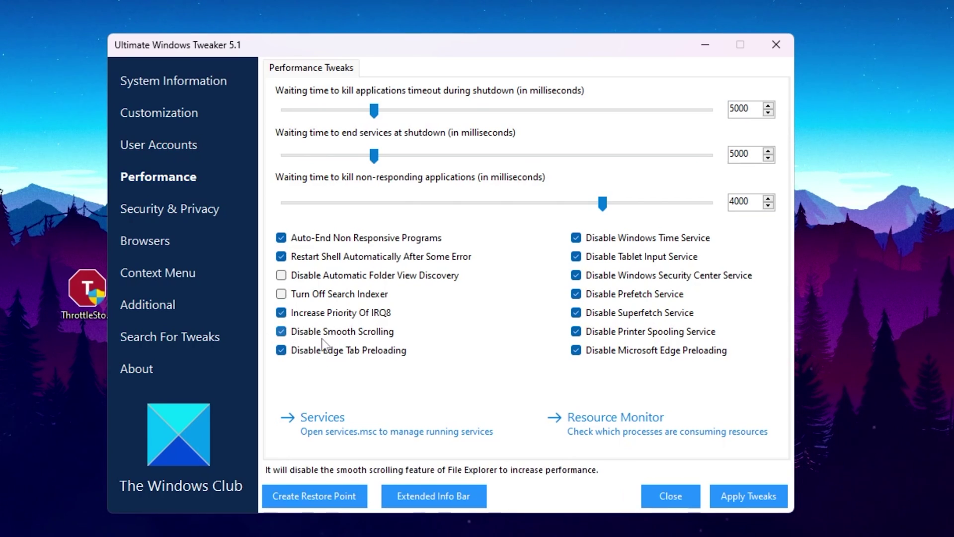
left_click(747, 495)
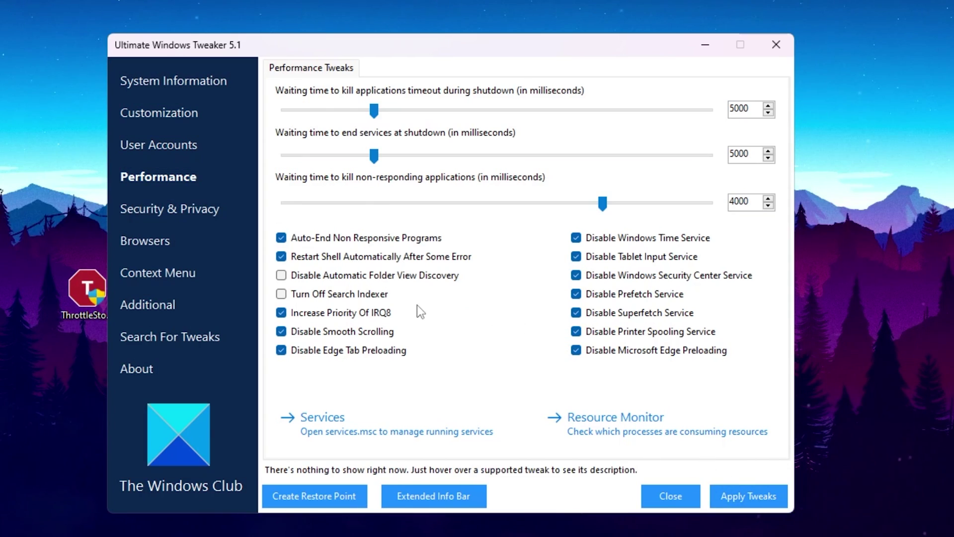
- Disable Windows Error Reporting and OneDrive, have every privacy tweak checked except app access to Calender and Microphone, and apply the tweaks
left_click(141, 209)
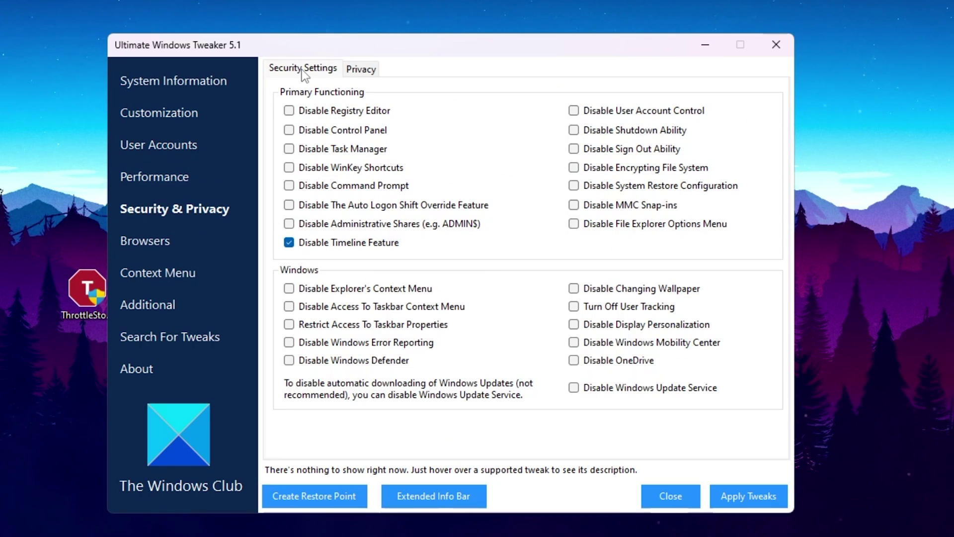
mouse_move(328, 250)
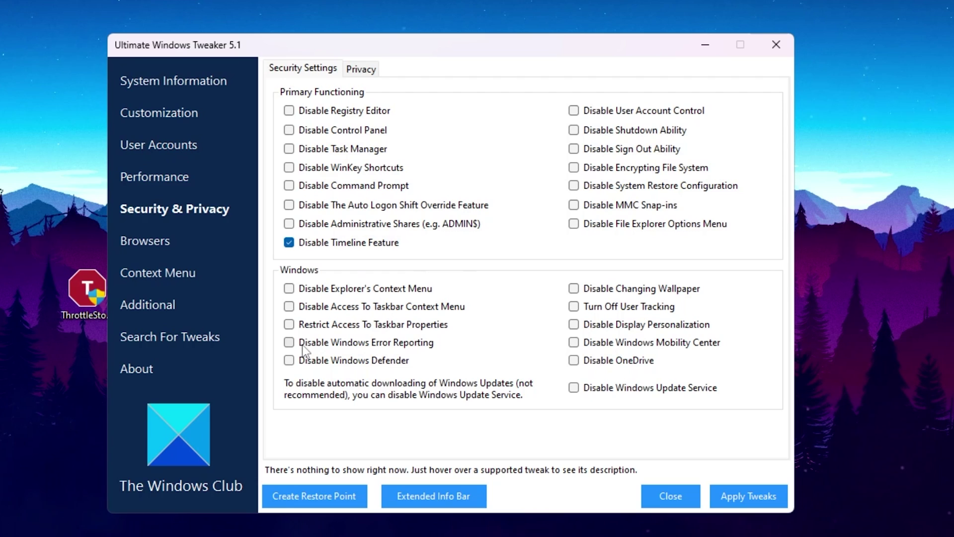
left_click(349, 344)
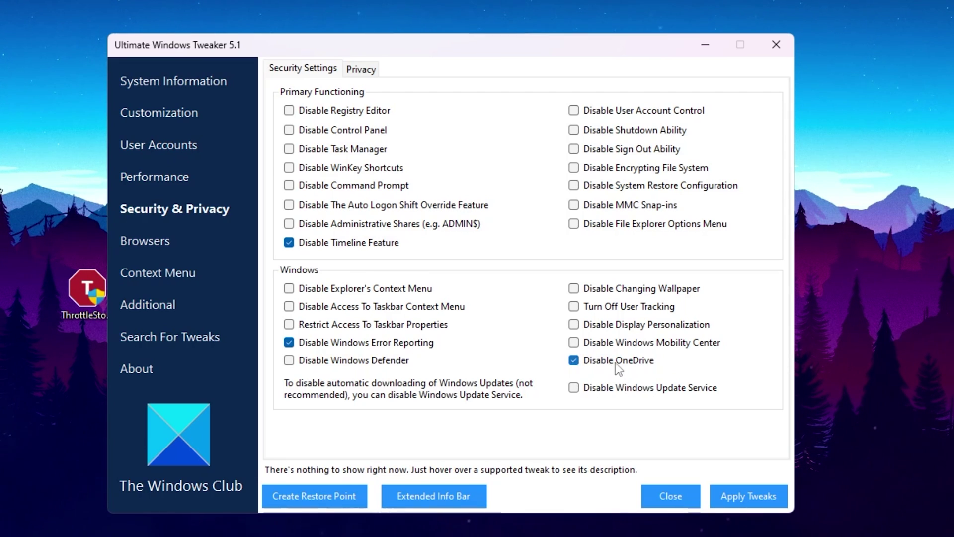
left_click(362, 68)
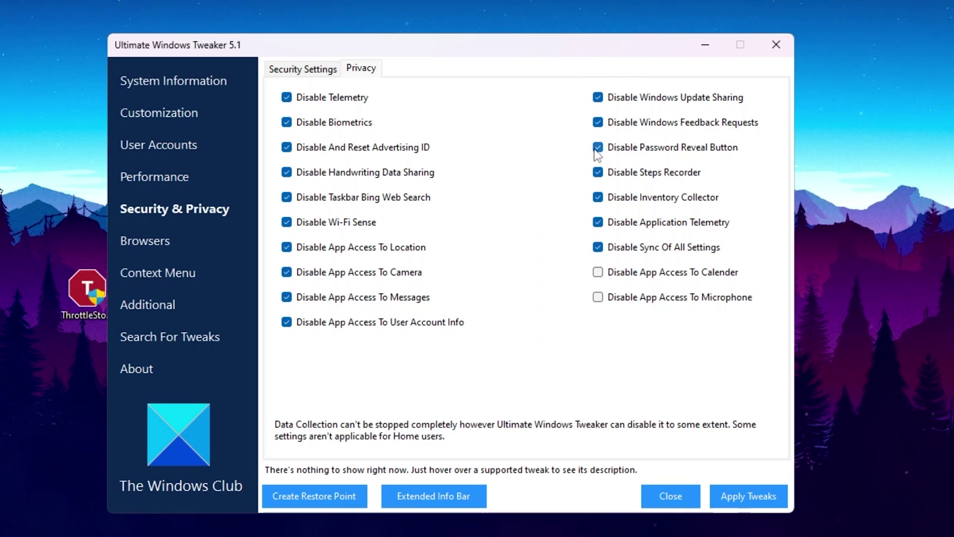
left_click(757, 499)
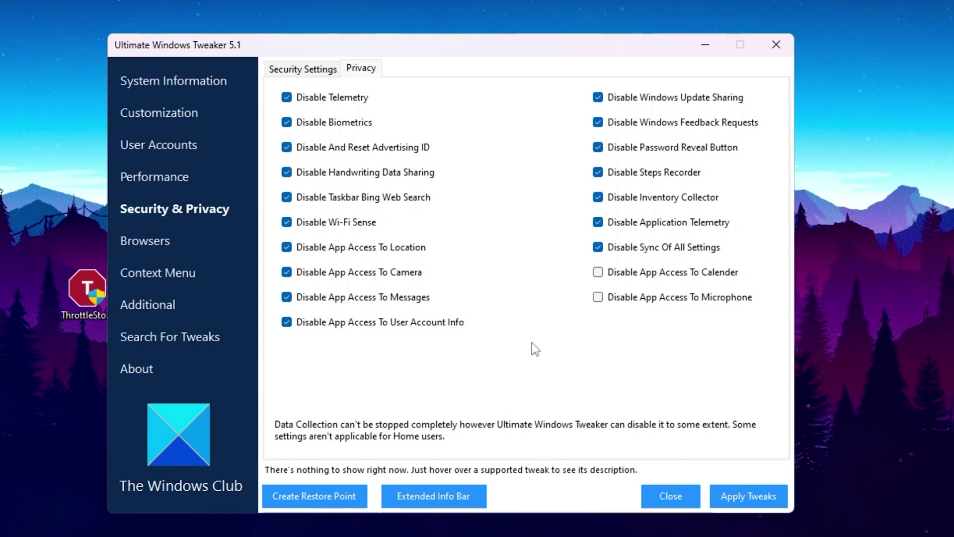
- Check the Additional tweaks page, then close Ultimate Windows Tweaker and acknowledge the restart recommendation
left_click(149, 308)
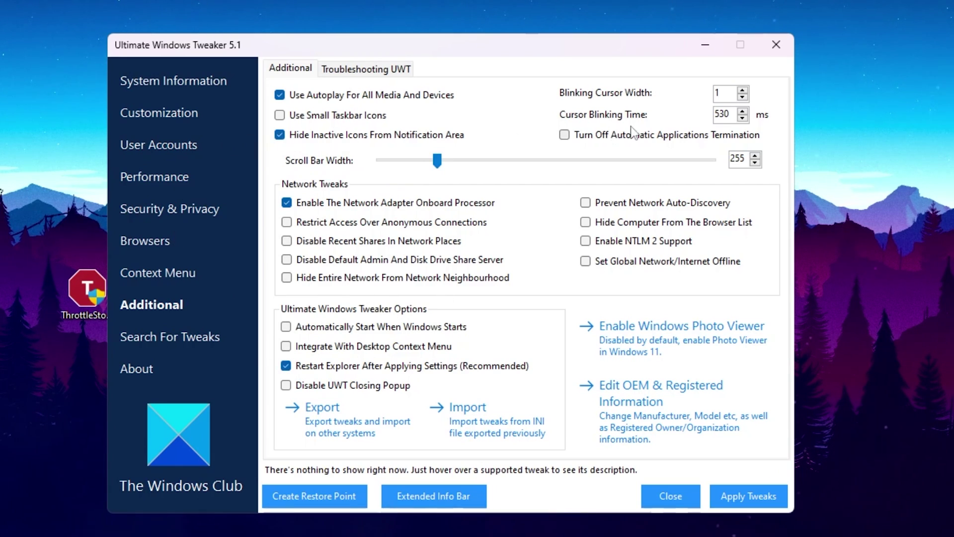
left_click(786, 39)
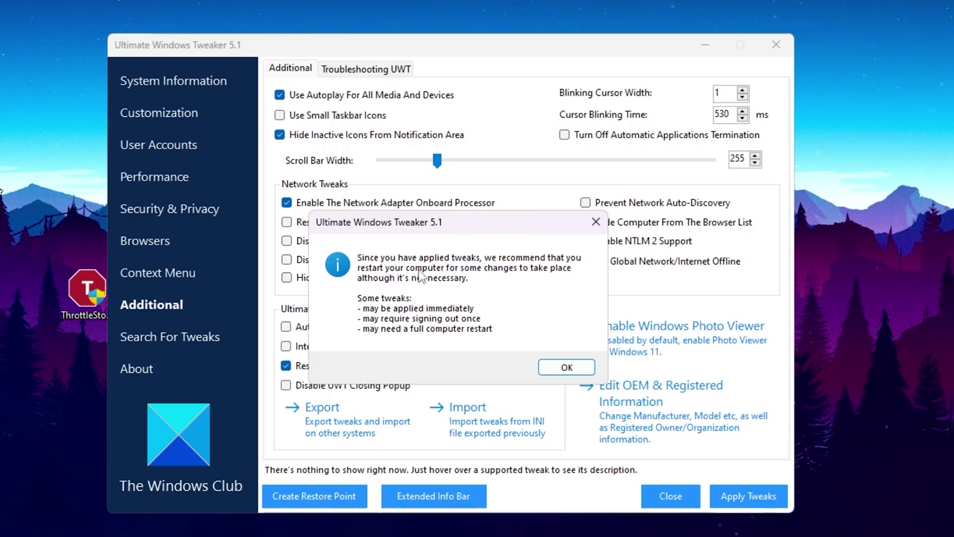
left_click(571, 369)
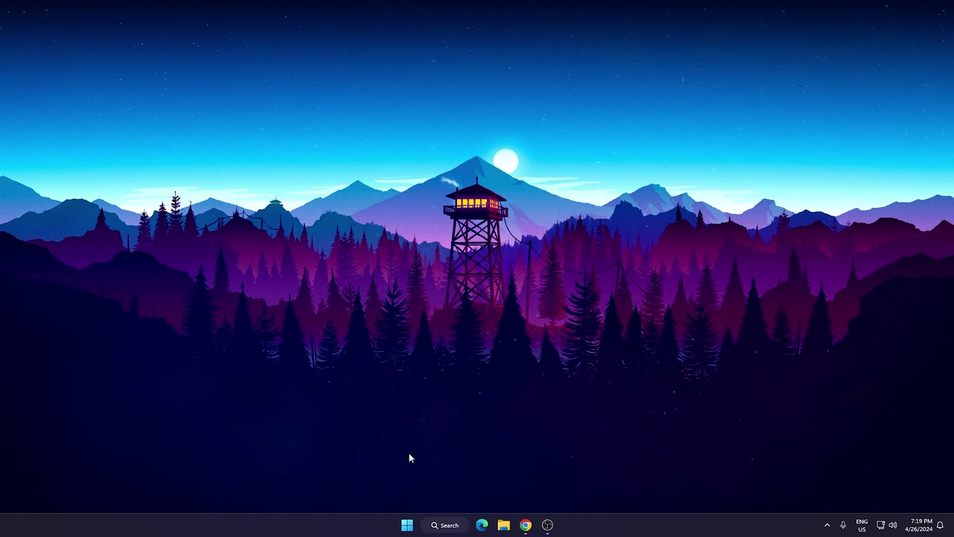
- In the advanced system performance options, have Windows automatically manage the paging file size for all drives, confirm and close the system windows
right_click(407, 525)
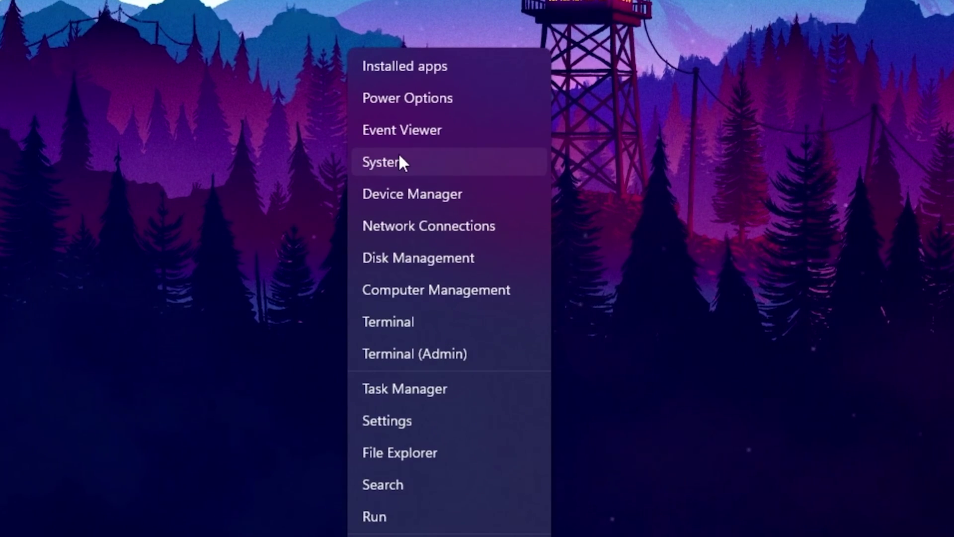
left_click(398, 183)
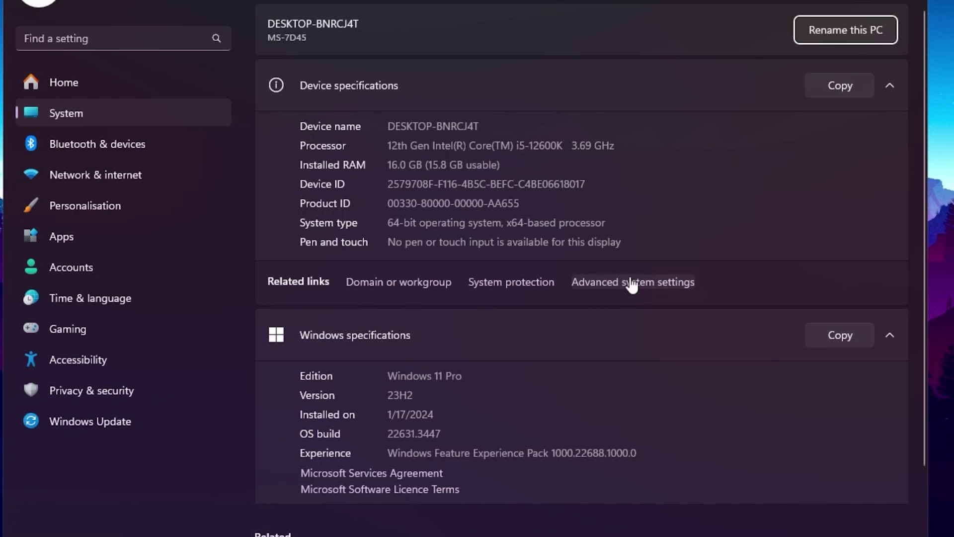
left_click(640, 284)
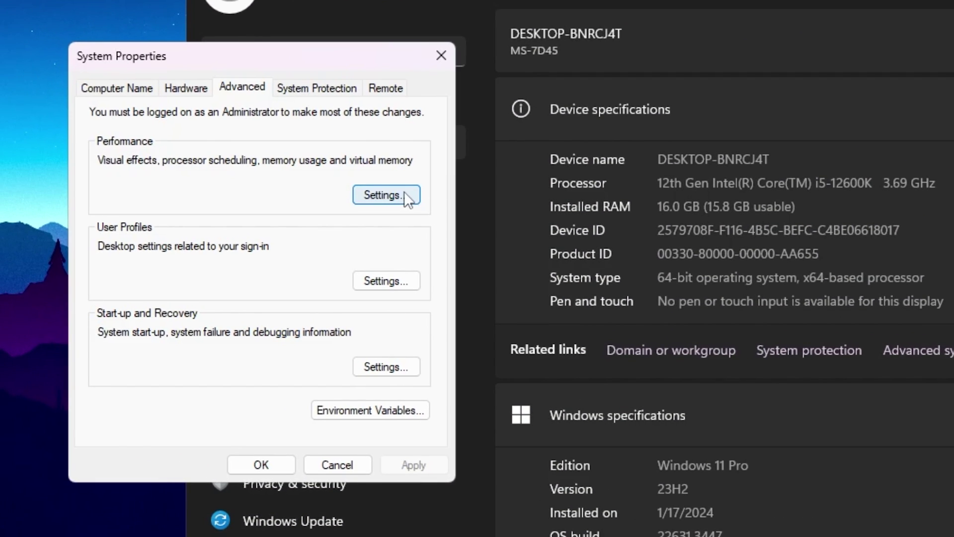
left_click(178, 154)
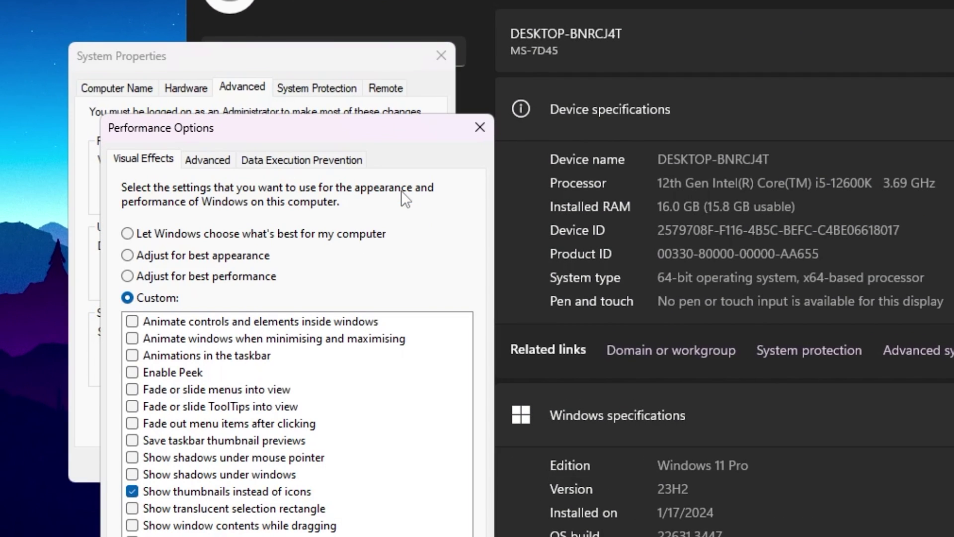
left_click(214, 160)
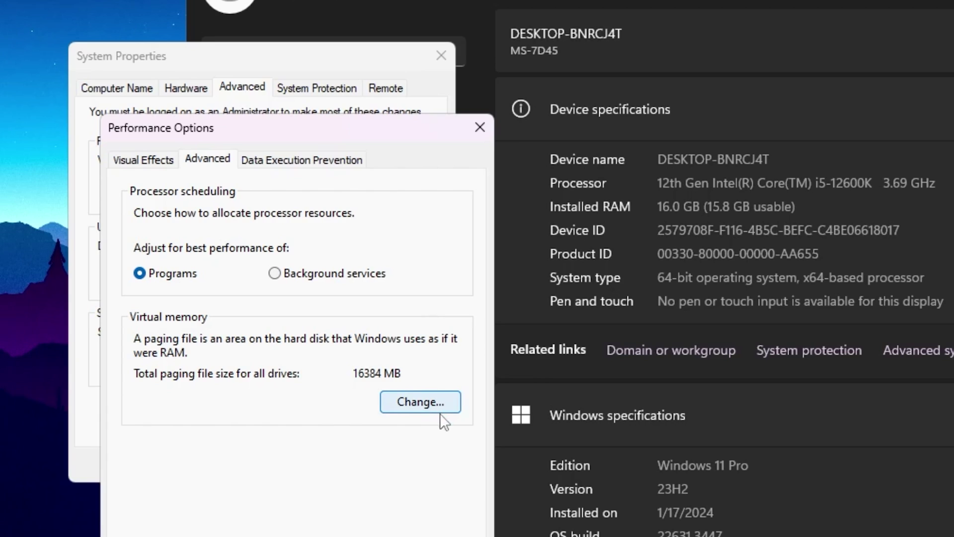
left_click(425, 408)
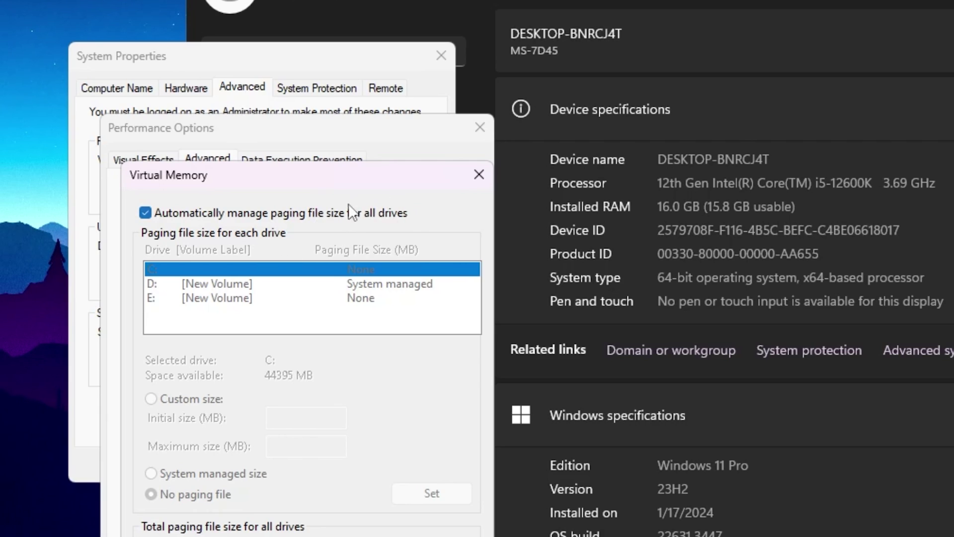
key("Return")
left_click(909, 409)
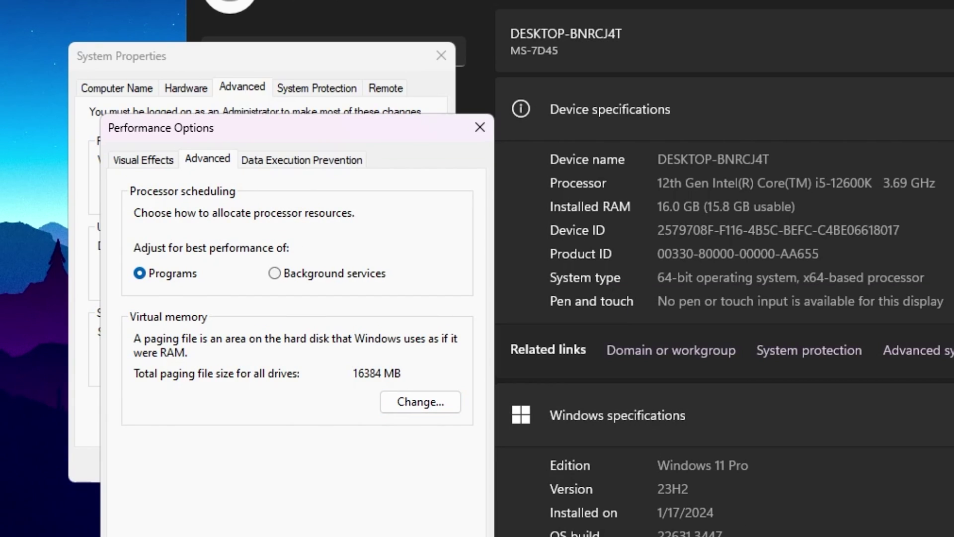
key("Return")
left_click(442, 56)
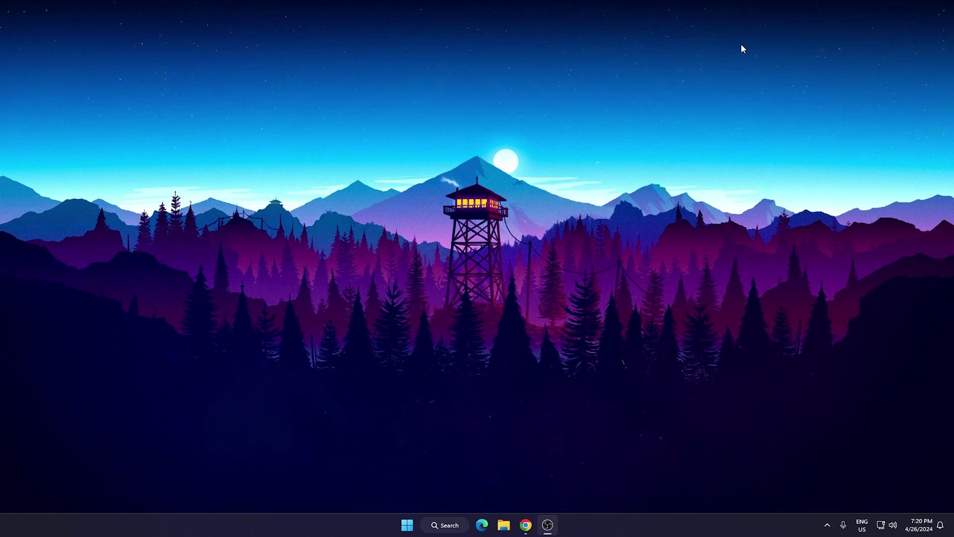
- In Device Manager, check the available device actions for the High precision event timer under System devices, then close Device Manager
right_click(407, 525)
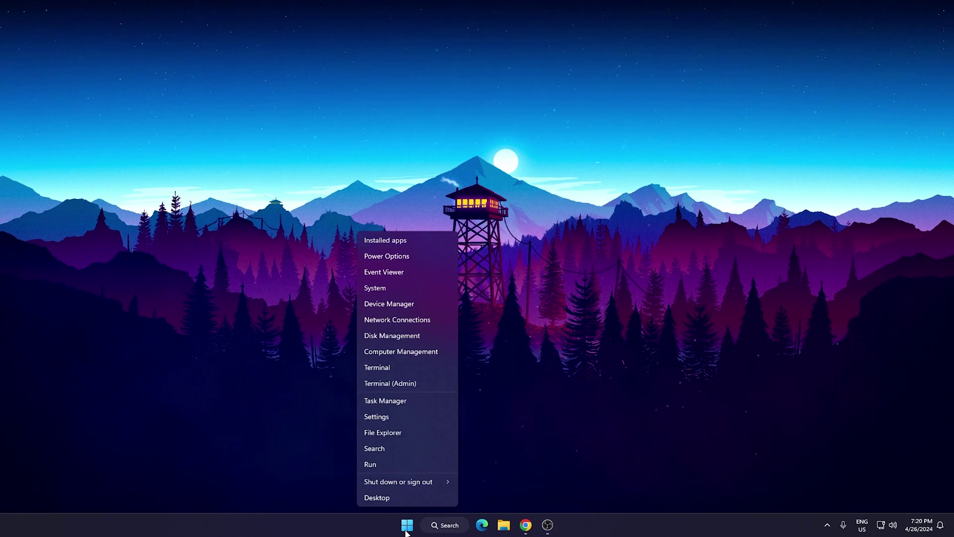
left_click(379, 305)
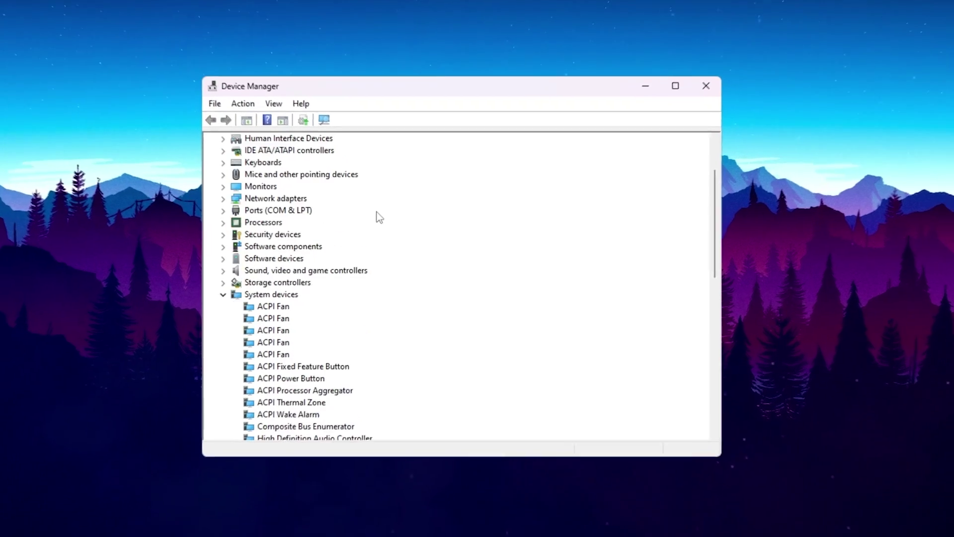
scroll(376, 216, "down", 1)
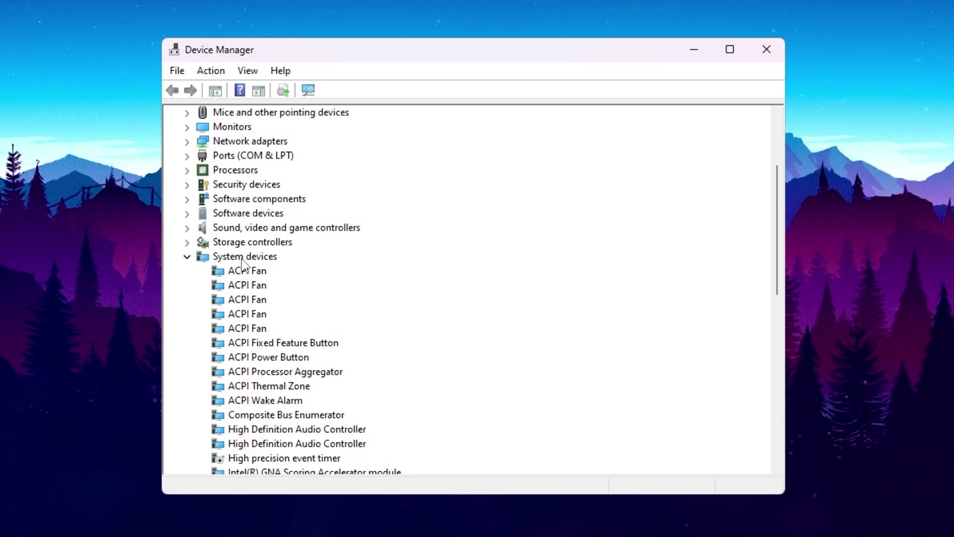
scroll(274, 273, "down", 2)
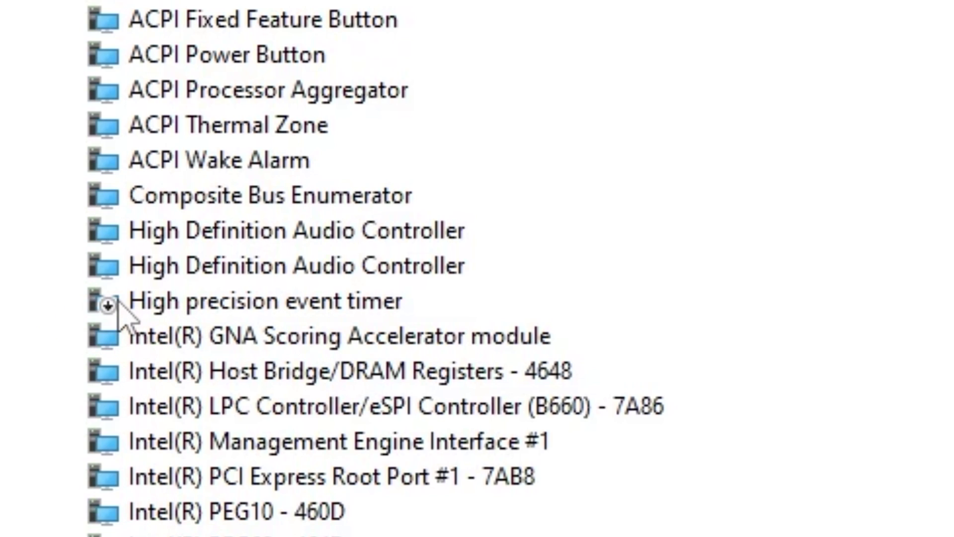
right_click(223, 302)
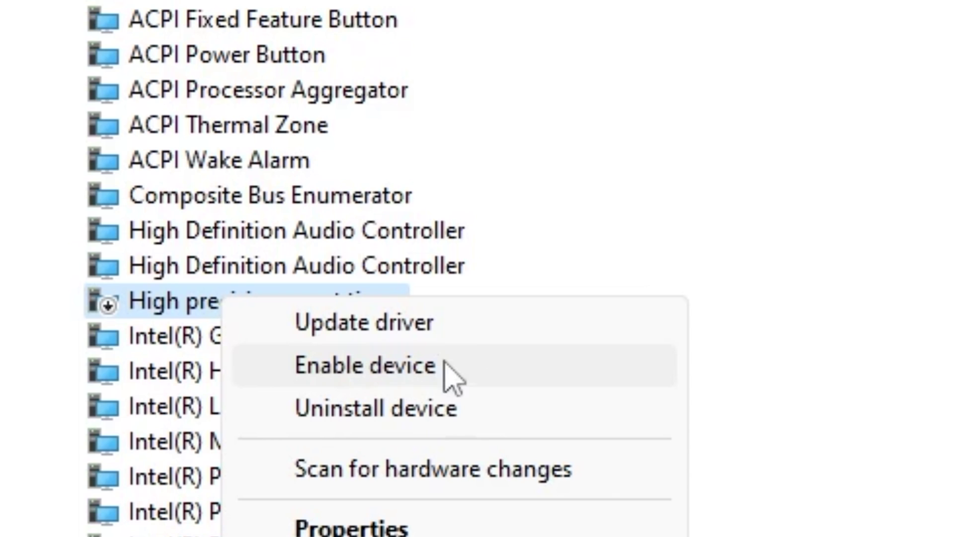
left_click(876, 319)
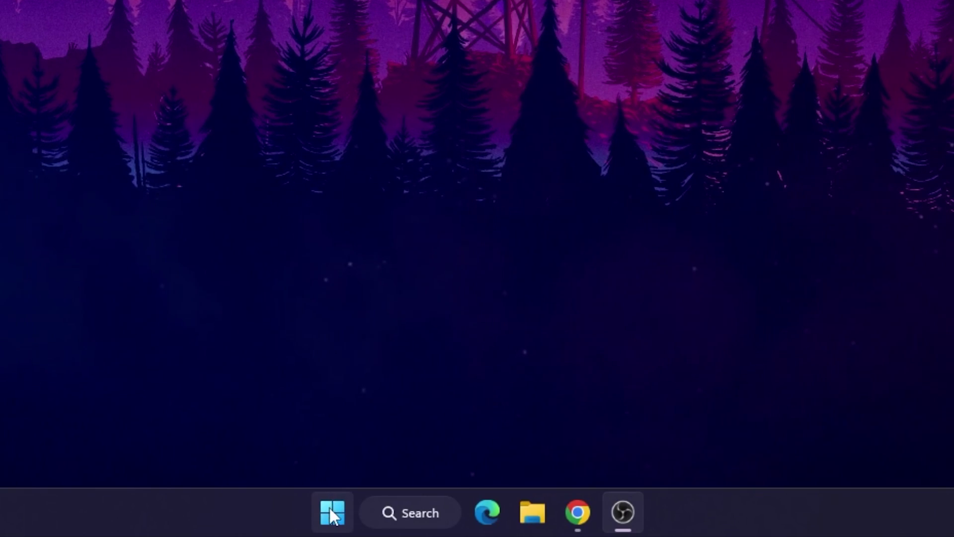
- Open the Windows power options from Start
left_click(330, 507)
left_click(728, 447)
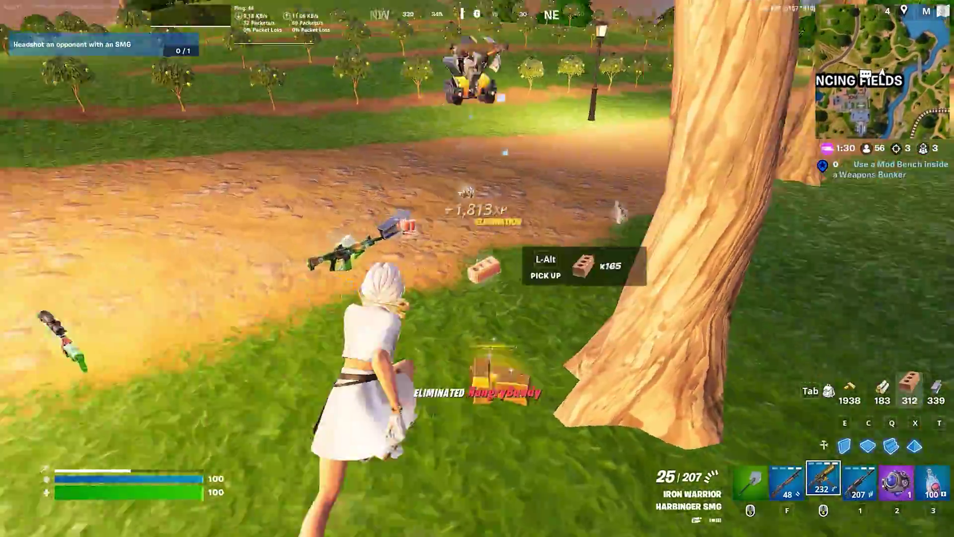
key("f")
key("r")
key("w")
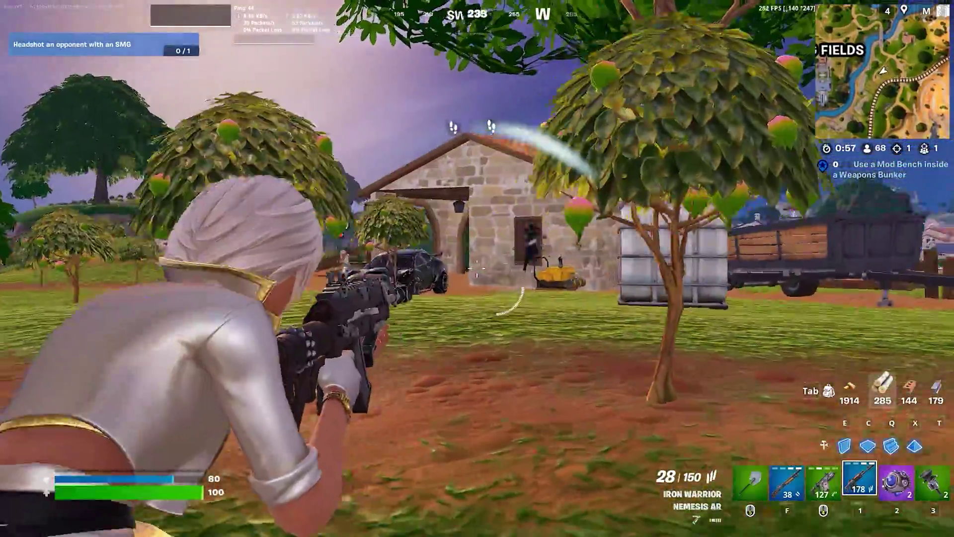
key("e")
left_click(477, 268)
key("space")
key("q")
left_click(477, 269)
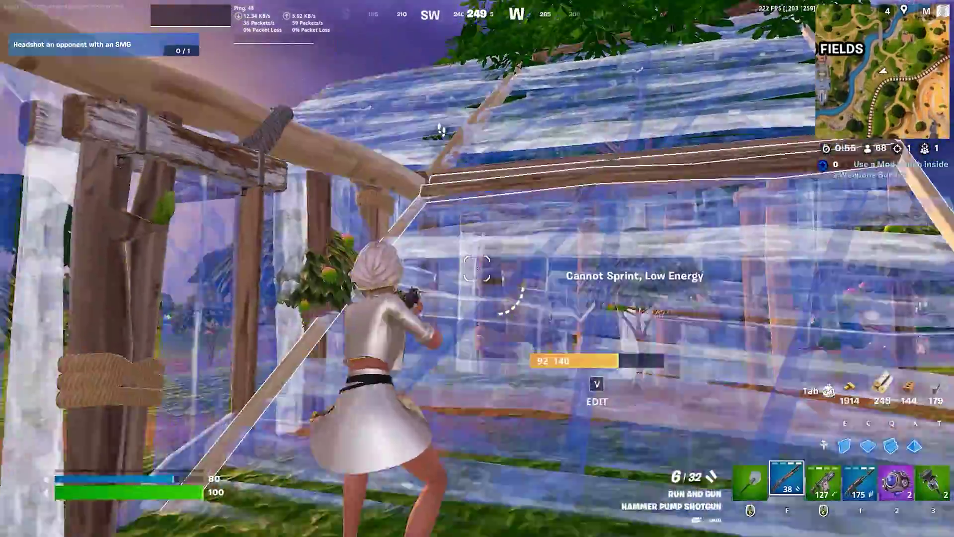
key("f")
key("q")
left_click(477, 269)
key("f")
key("q")
left_click(477, 269)
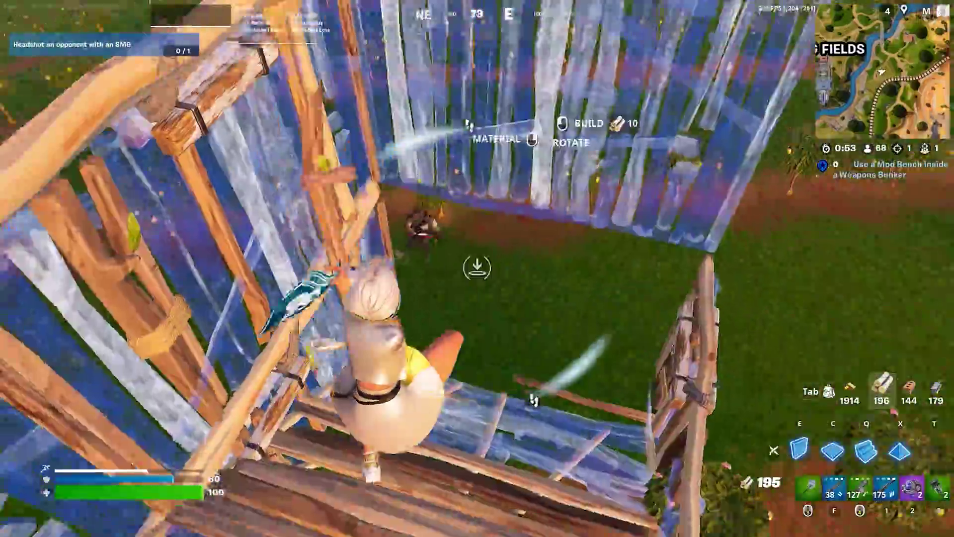
key("f")
left_click(477, 269)
key("q")
left_click(477, 268)
key("f")
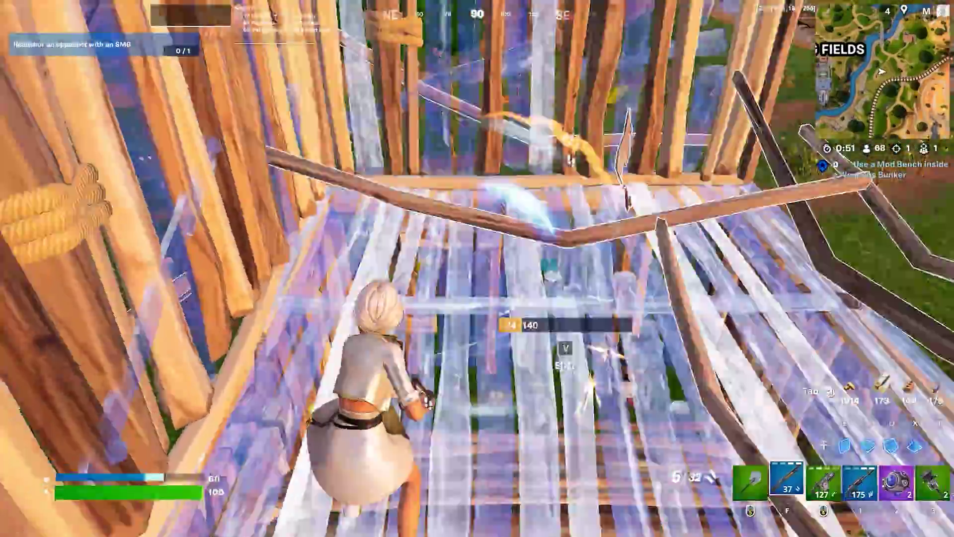
key("2")
left_click(477, 268)
left_click(477, 269)
left_click(477, 268)
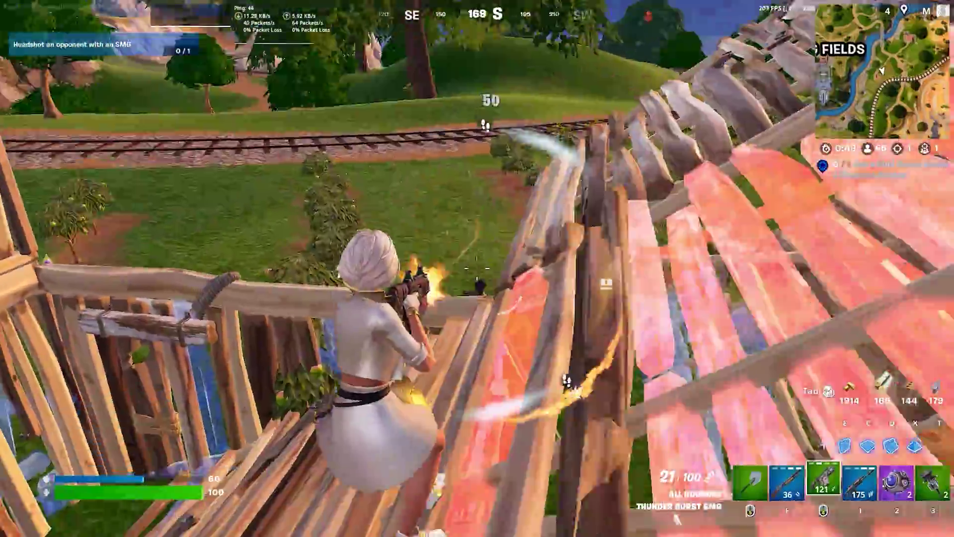
left_click(478, 268)
key("f")
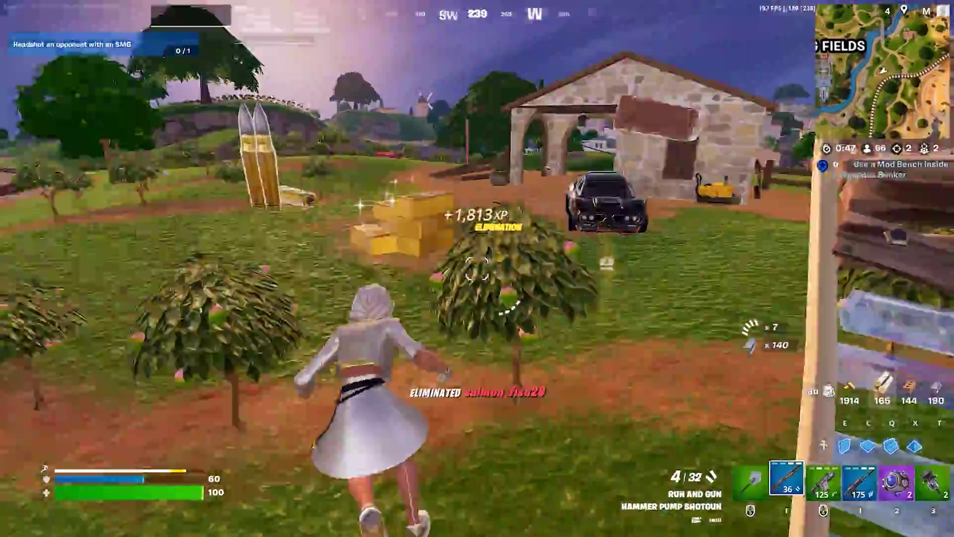
key("q")
left_click(476, 268)
left_click(478, 269)
left_click(477, 269)
left_click(477, 269)
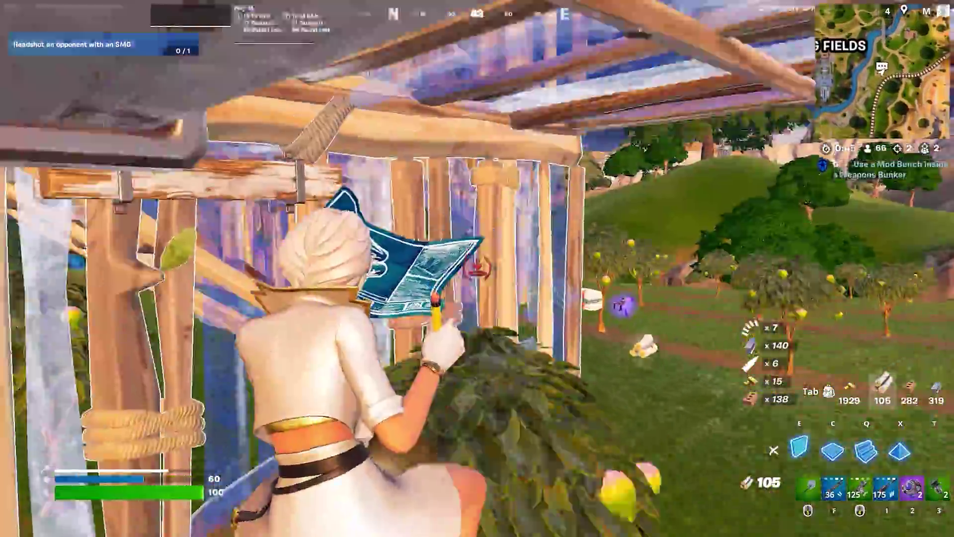
key("f")
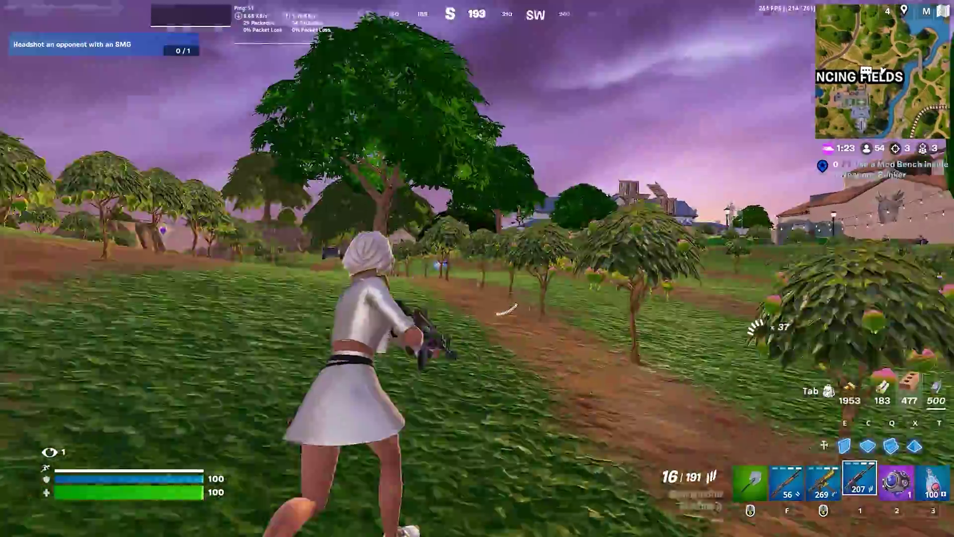
key("q")
left_click(477, 268)
key("f")
key("q")
left_click(477, 268)
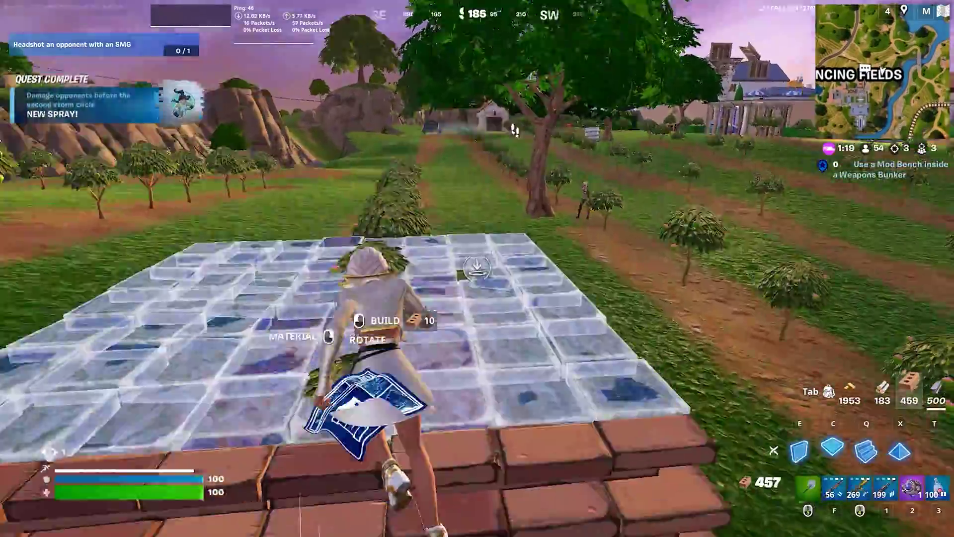
left_click(477, 268)
key("f")
left_click(477, 269)
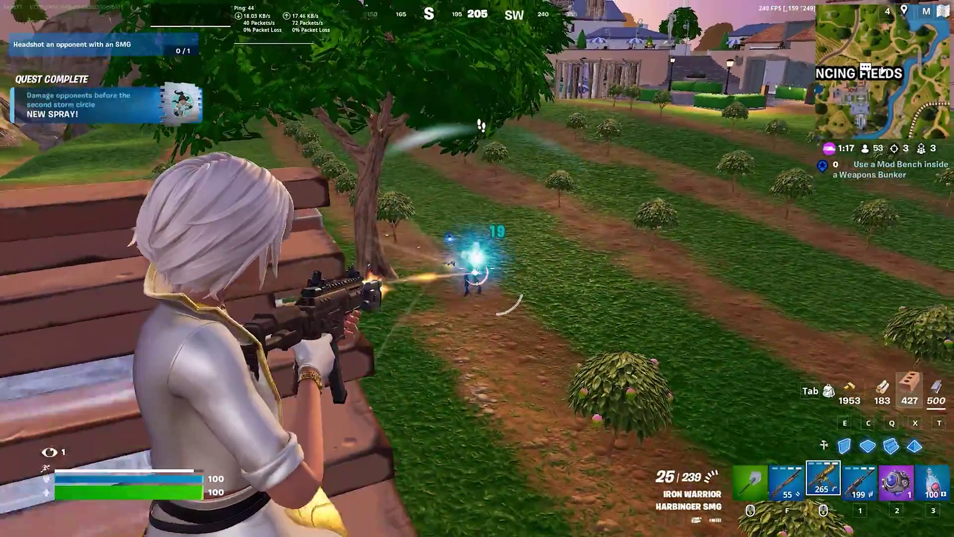
key("f")
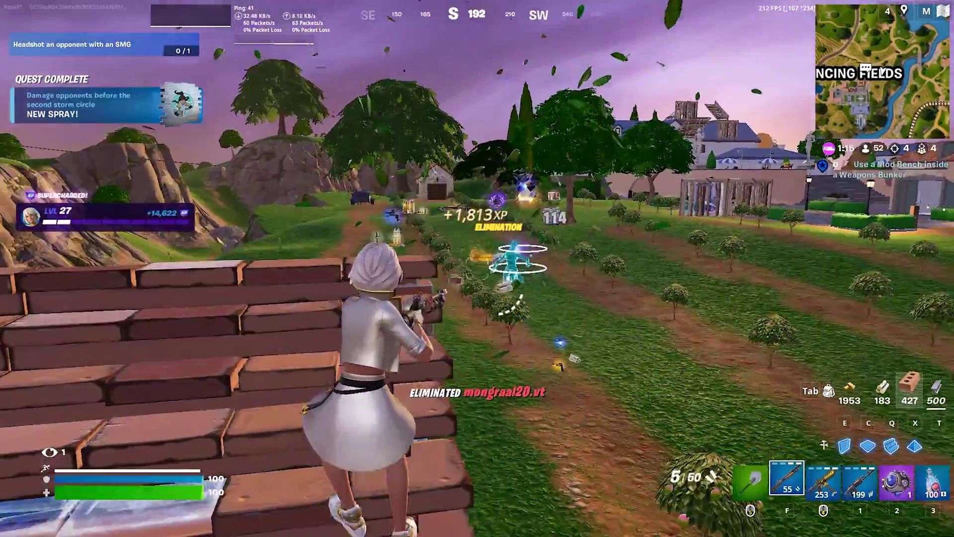
scroll(476, 268, "down", 1)
key("r")
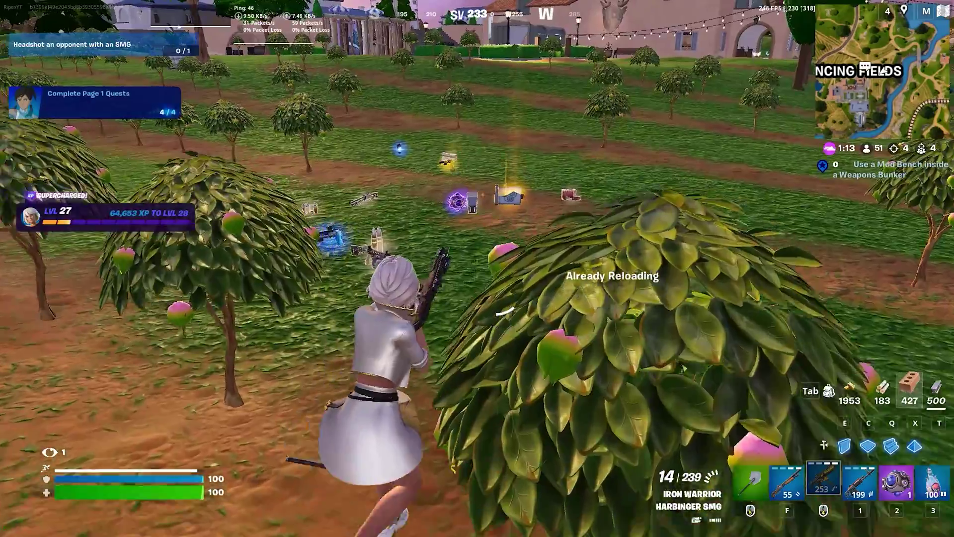
key("w")
key("w")
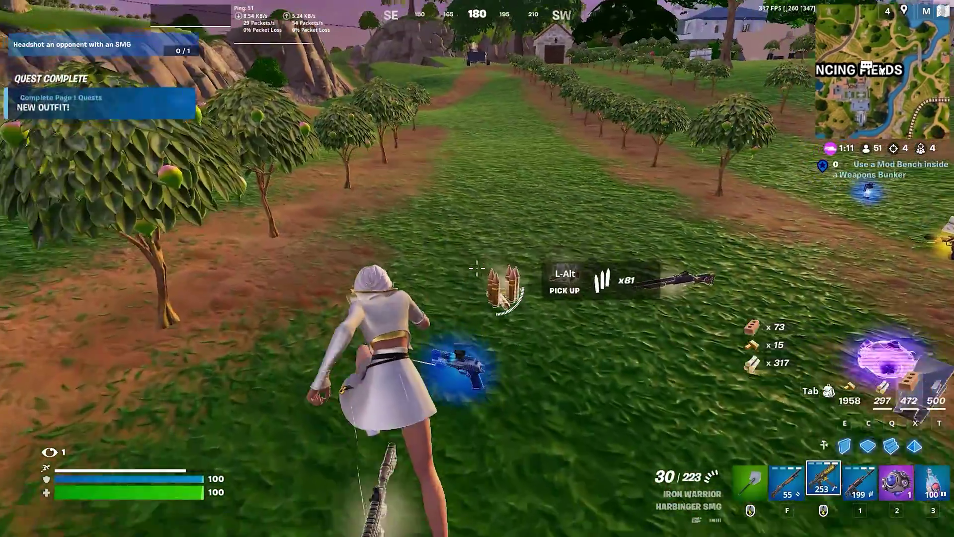